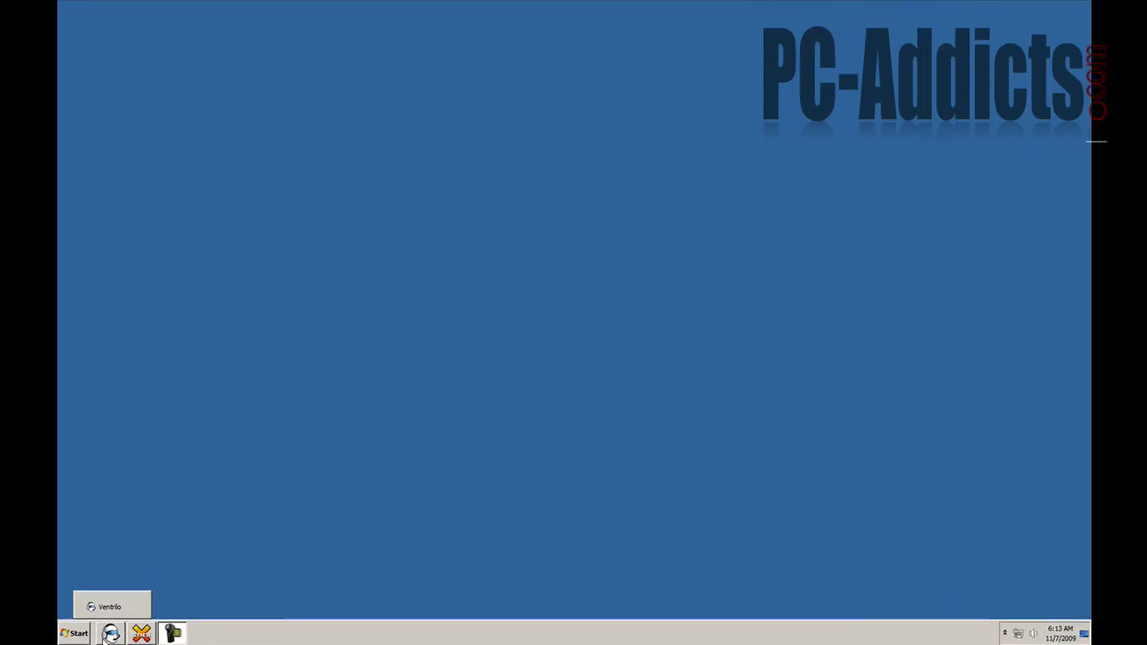
{"action": "left_click", "coordinate": [65, 633]}
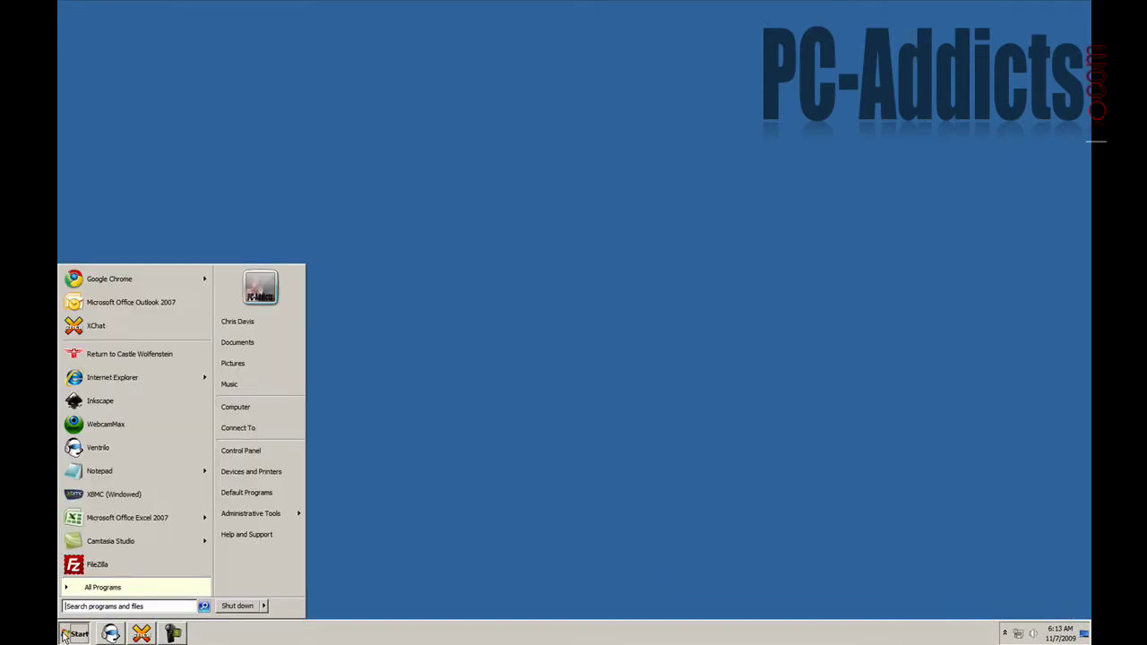
{"action": "type", "text": "calcula"}
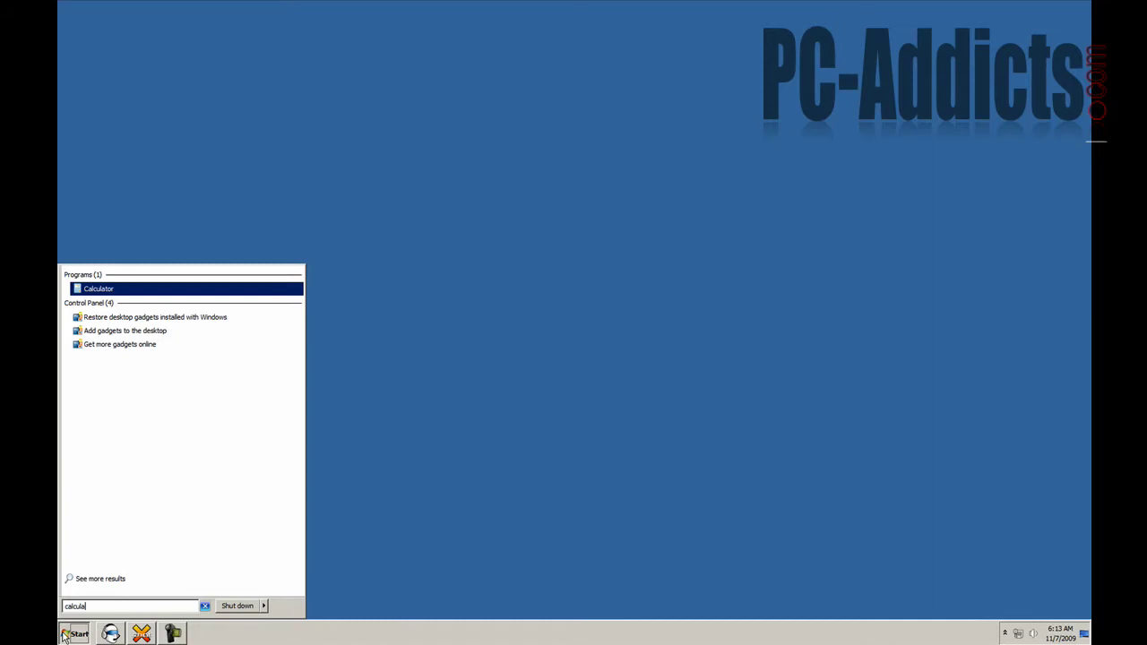
{"action": "type", "text": "to"}
{"action": "key", "text": "Return"}
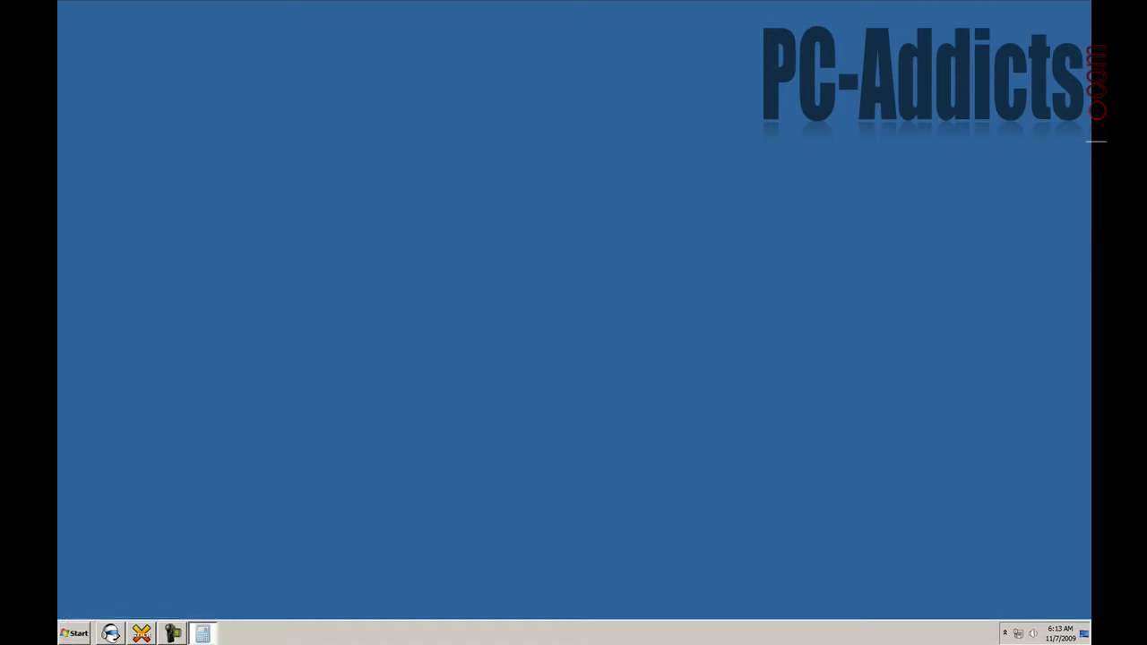
{"action": "left_click", "coordinate": [444, 127]}
- Launch Calculator by searching for "calc" and reposition its window on the desktop
{"action": "left_click", "coordinate": [60, 635]}
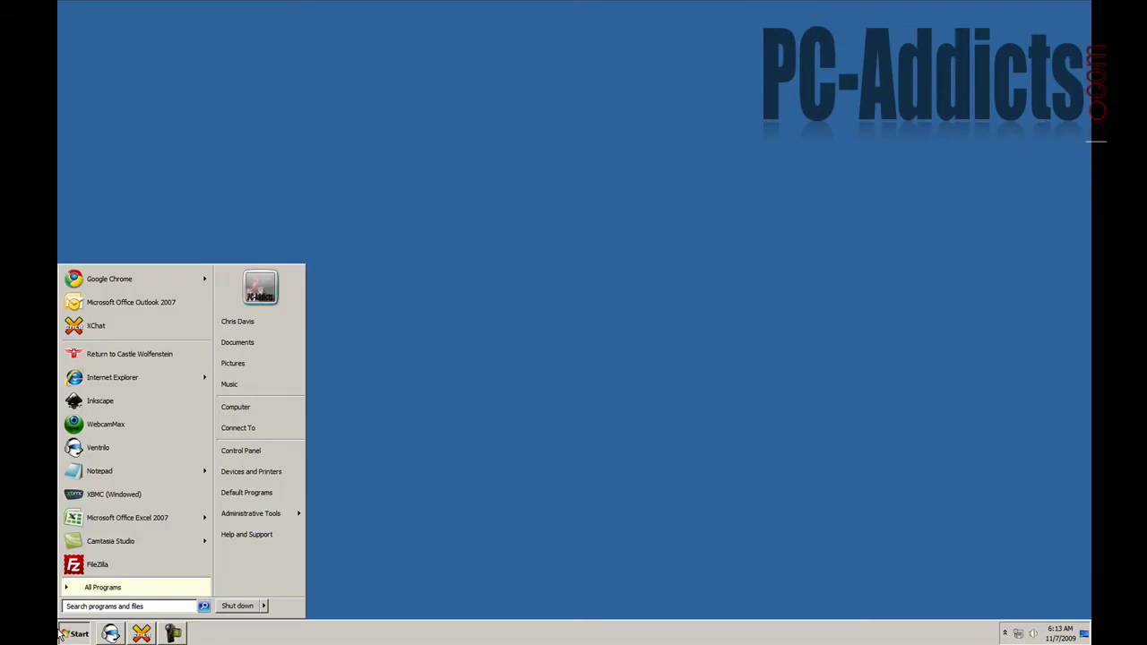
{"action": "type", "text": "calc"}
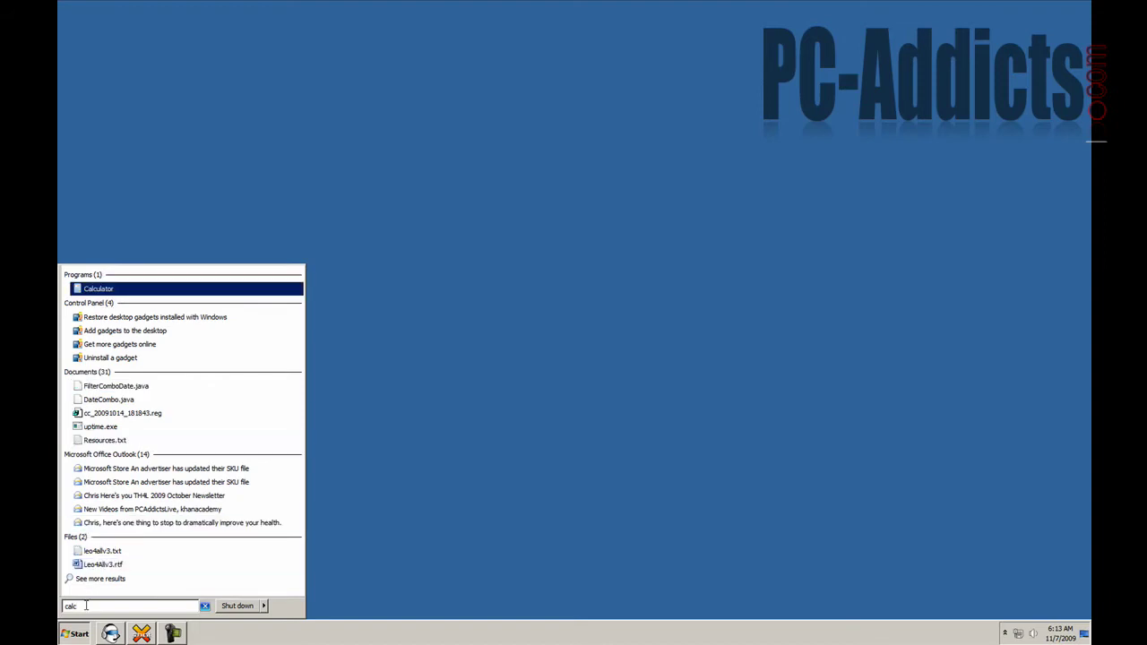
{"action": "key", "text": "Return"}
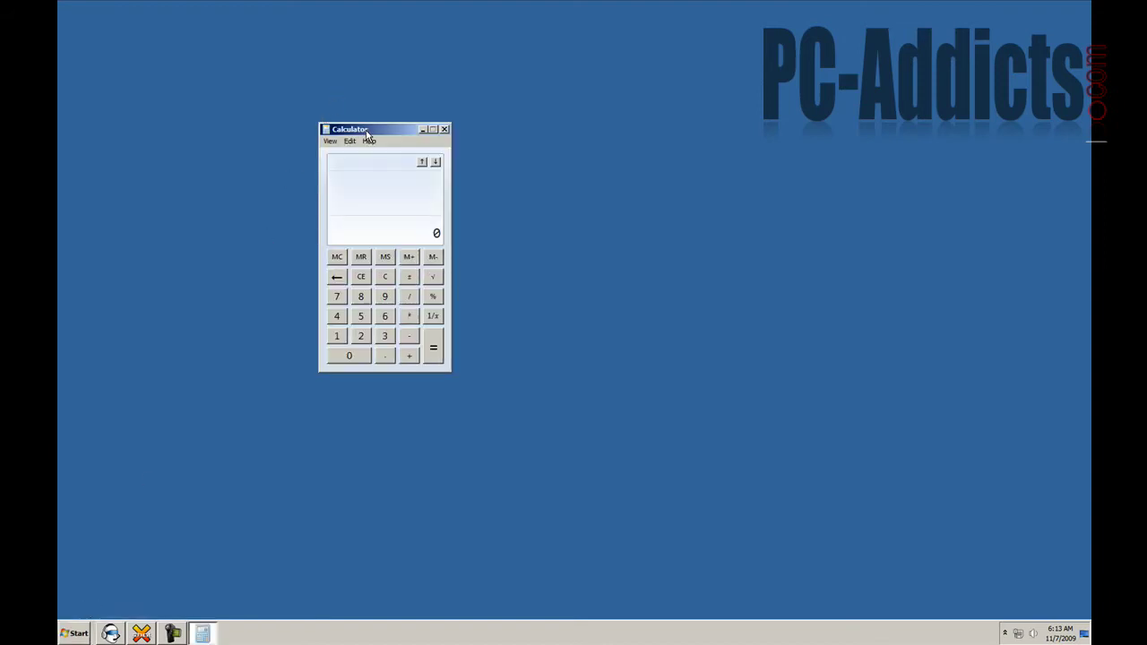
{"action": "left_click_drag", "start_coordinate": [367, 130], "coordinate": [374, 92]}
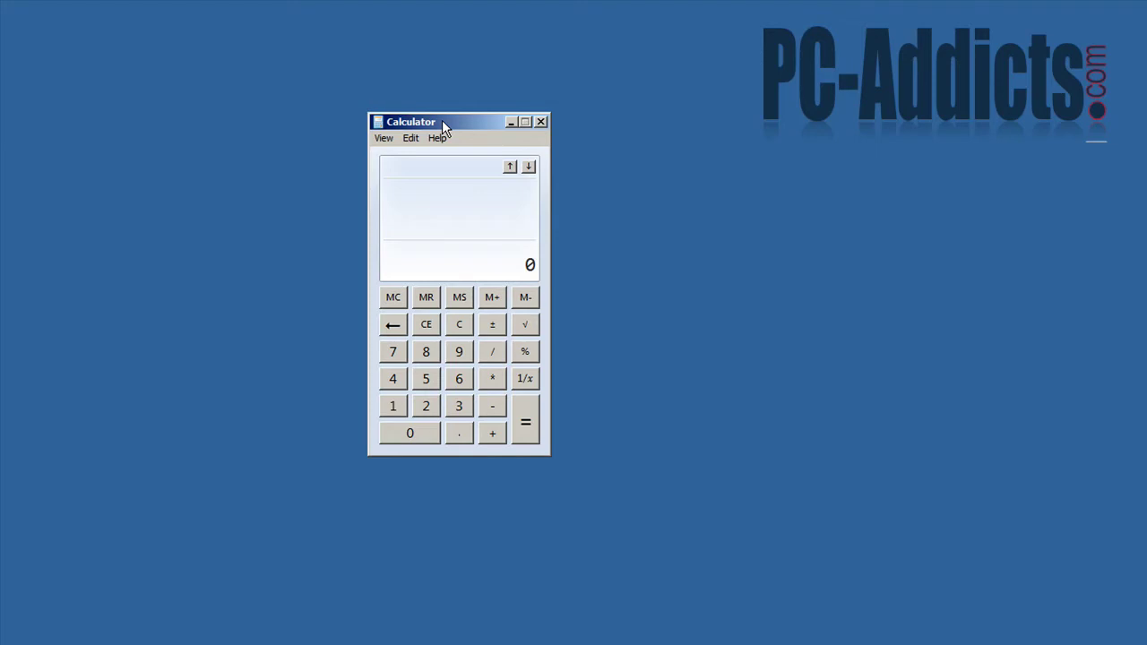
- Cycle the calculator through Scientific, Programmer and Statistics modes, and return it to Standard mode
{"action": "left_click", "coordinate": [382, 138]}
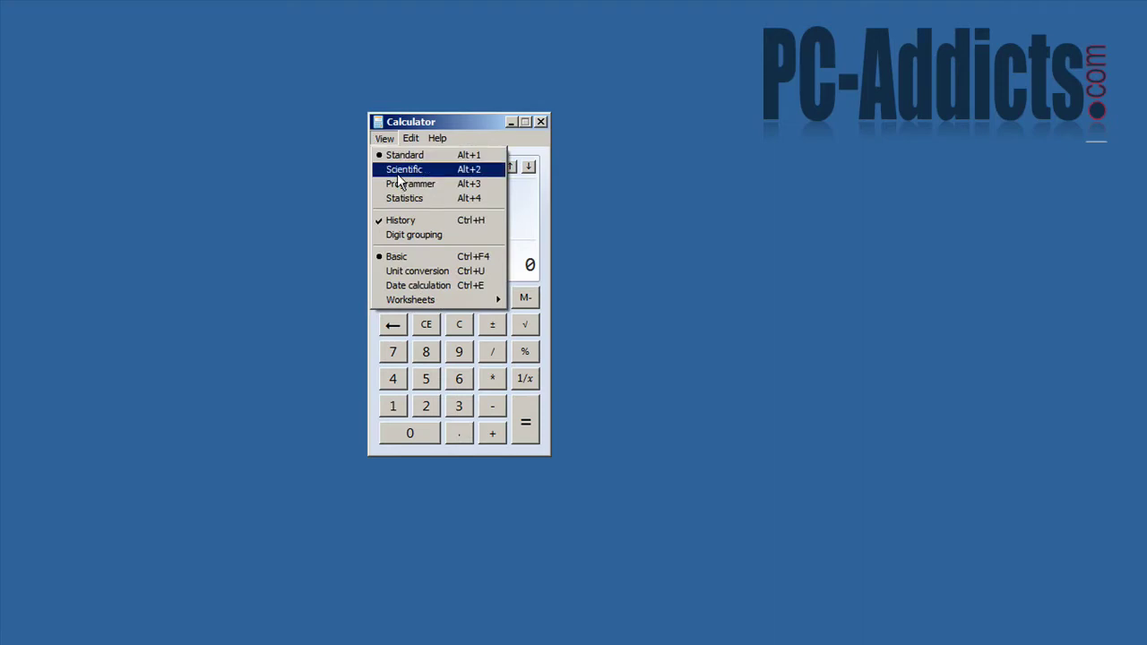
{"action": "left_click", "coordinate": [397, 168]}
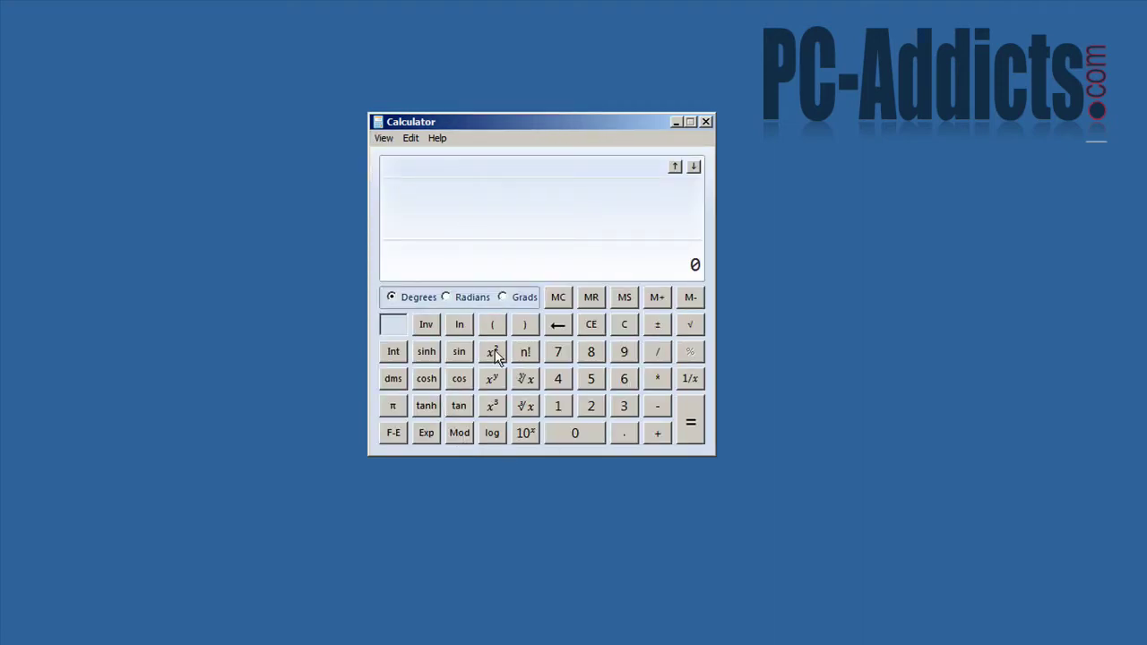
{"action": "left_click", "coordinate": [385, 140]}
{"action": "left_click", "coordinate": [410, 183]}
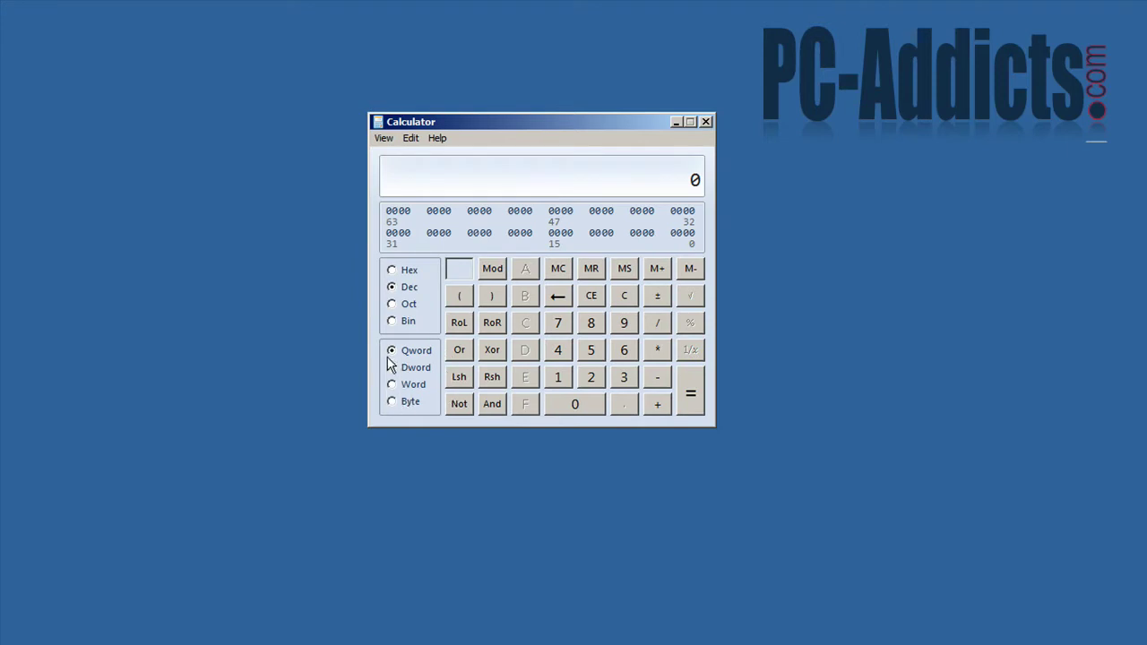
{"action": "left_click", "coordinate": [385, 138]}
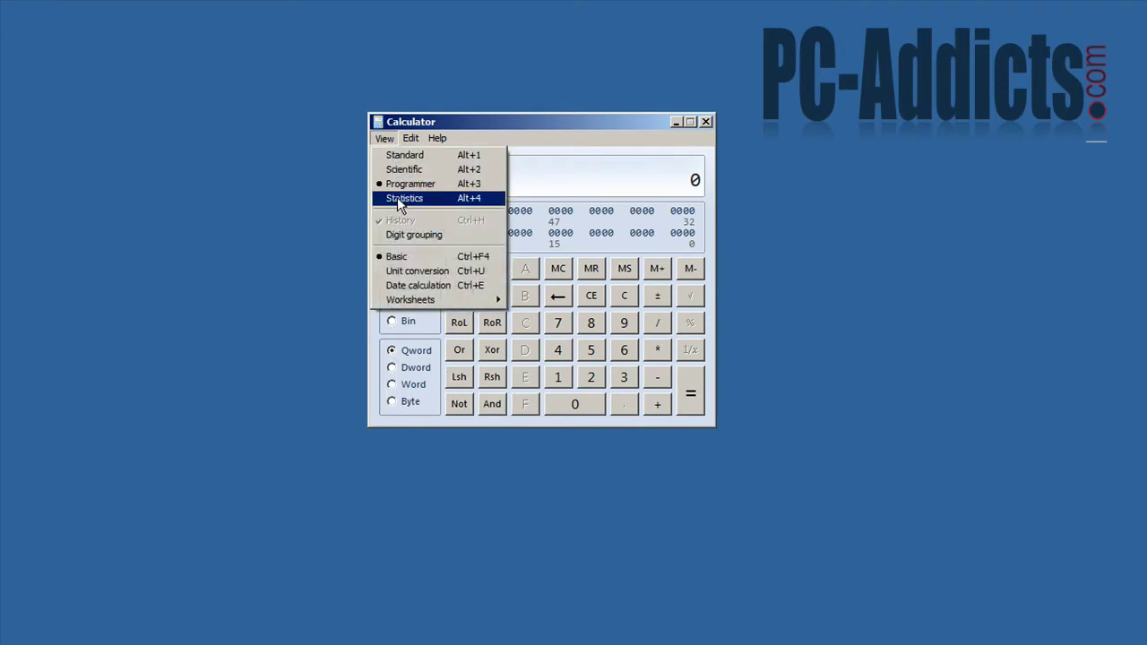
{"action": "left_click", "coordinate": [397, 197]}
{"action": "left_click", "coordinate": [384, 138]}
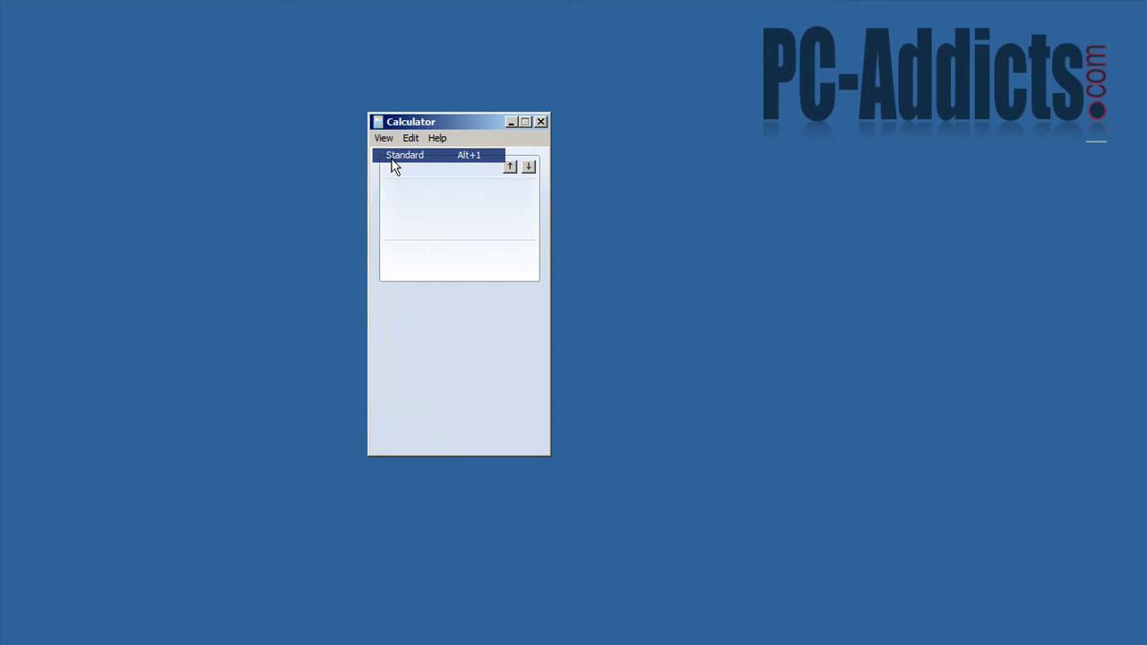
{"action": "left_click", "coordinate": [392, 158]}
- Open the Mortgage worksheet and look over the values it can calculate, keeping Monthly payment selected
{"action": "left_click", "coordinate": [383, 138]}
{"action": "mouse_move", "coordinate": [419, 299]}
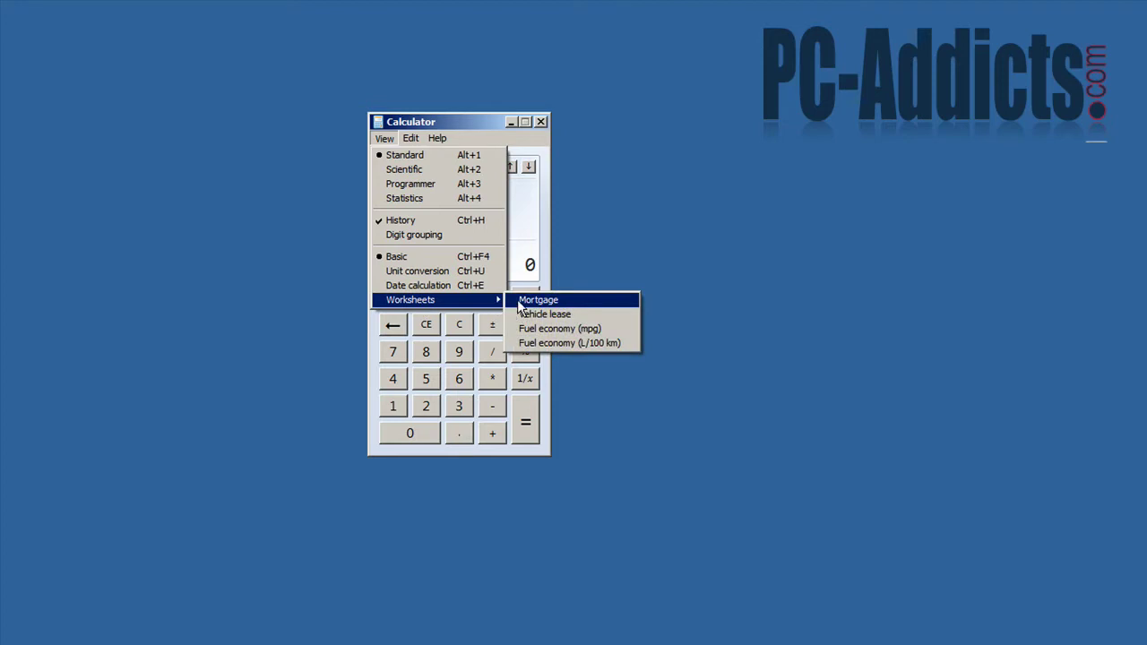
{"action": "left_click", "coordinate": [520, 301]}
{"action": "left_click", "coordinate": [633, 191]}
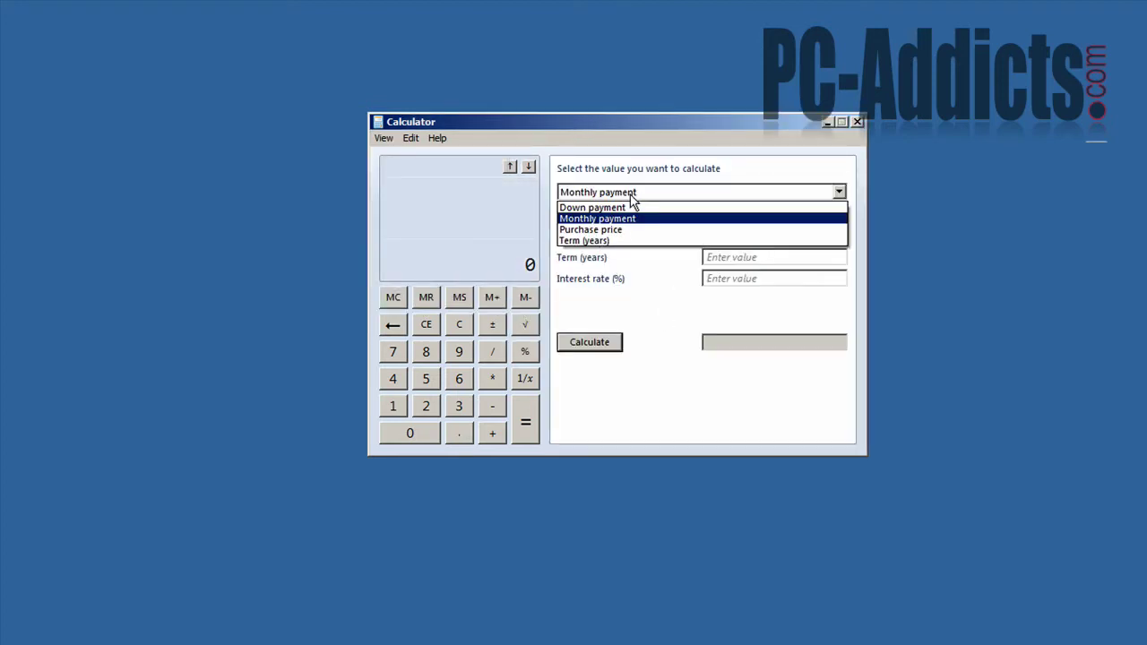
{"action": "left_click", "coordinate": [632, 201]}
{"action": "left_click", "coordinate": [384, 138]}
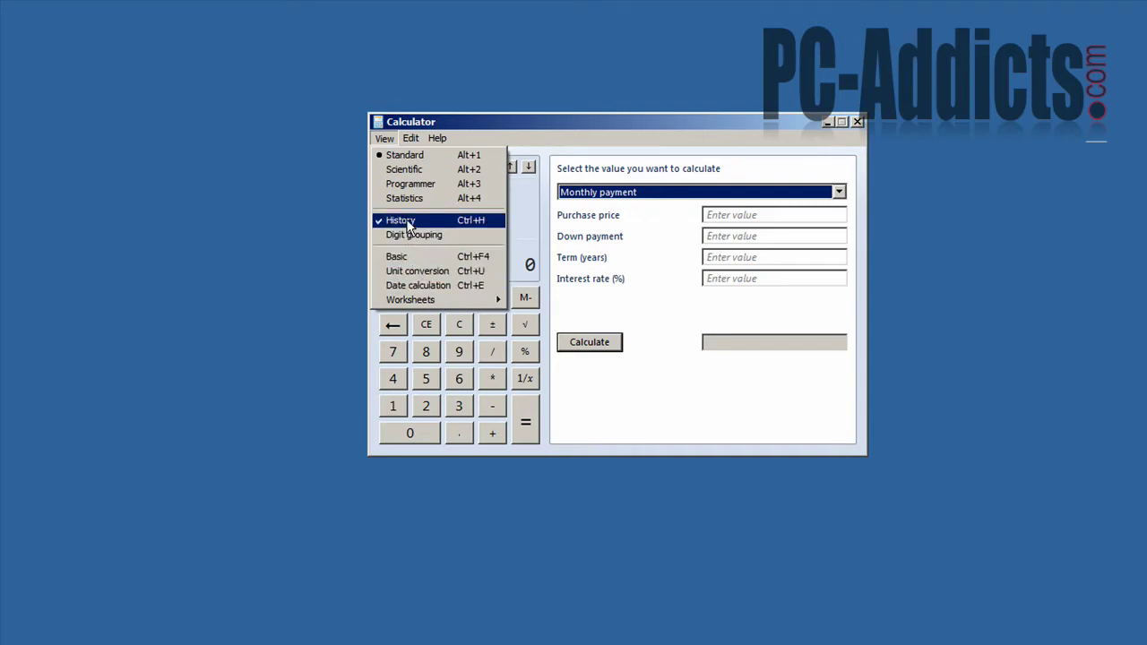
{"action": "key", "text": "Escape"}
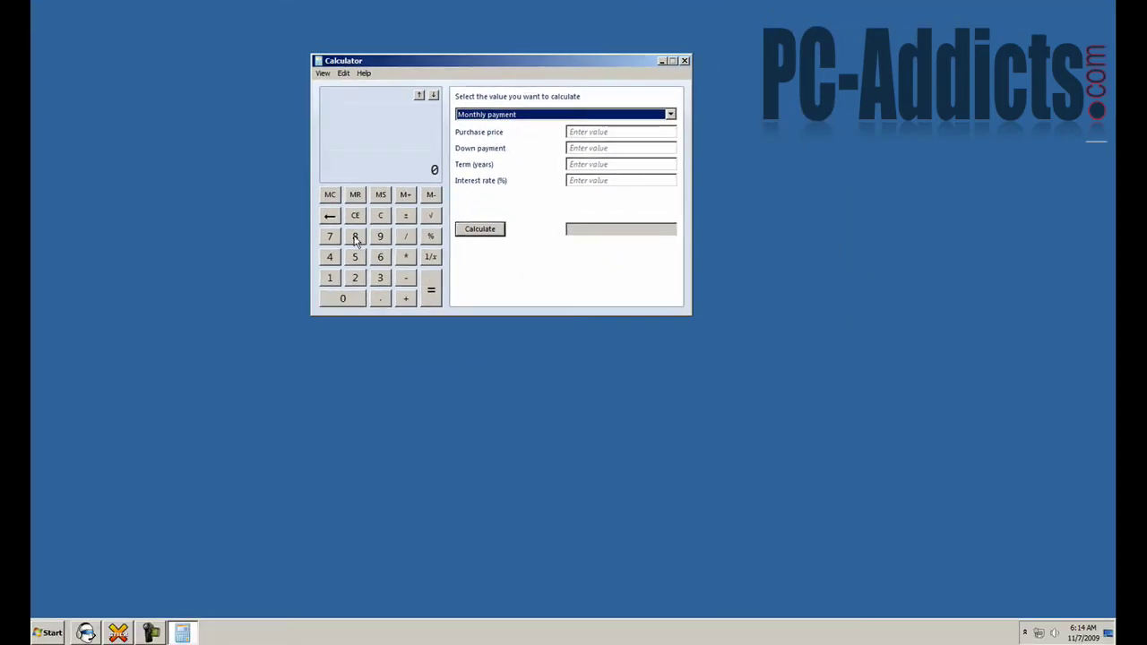
- Calculate 89 * 5 and close the calculator
{"action": "left_click", "coordinate": [355, 237]}
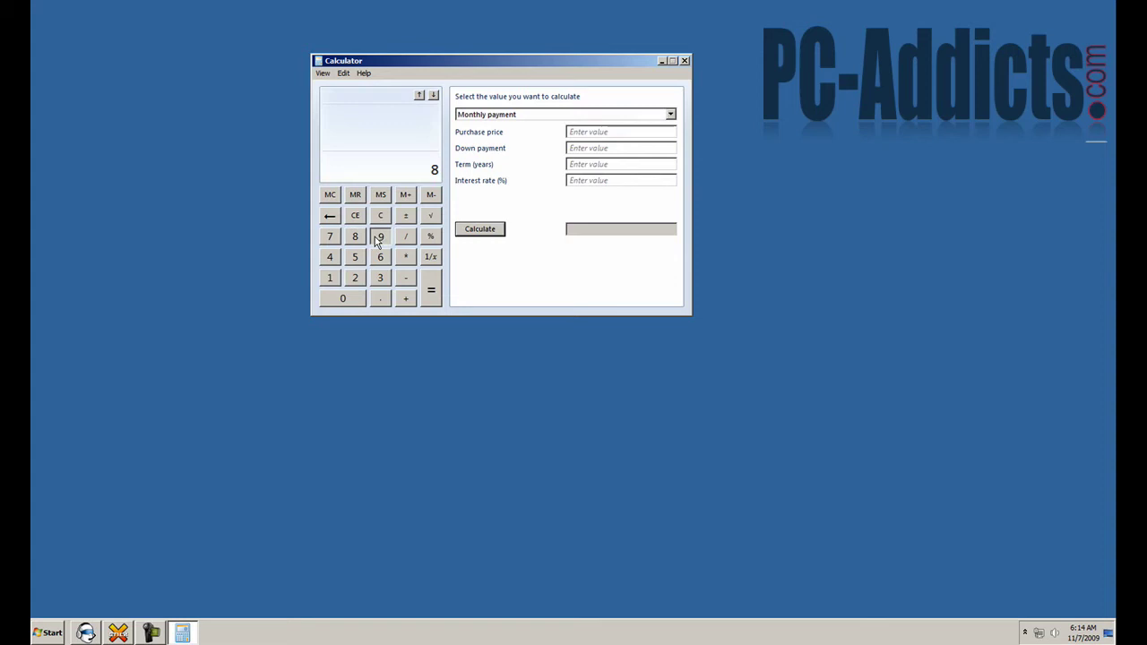
{"action": "left_click", "coordinate": [380, 236]}
{"action": "left_click", "coordinate": [405, 257]}
{"action": "left_click", "coordinate": [356, 257]}
{"action": "left_click", "coordinate": [429, 291]}
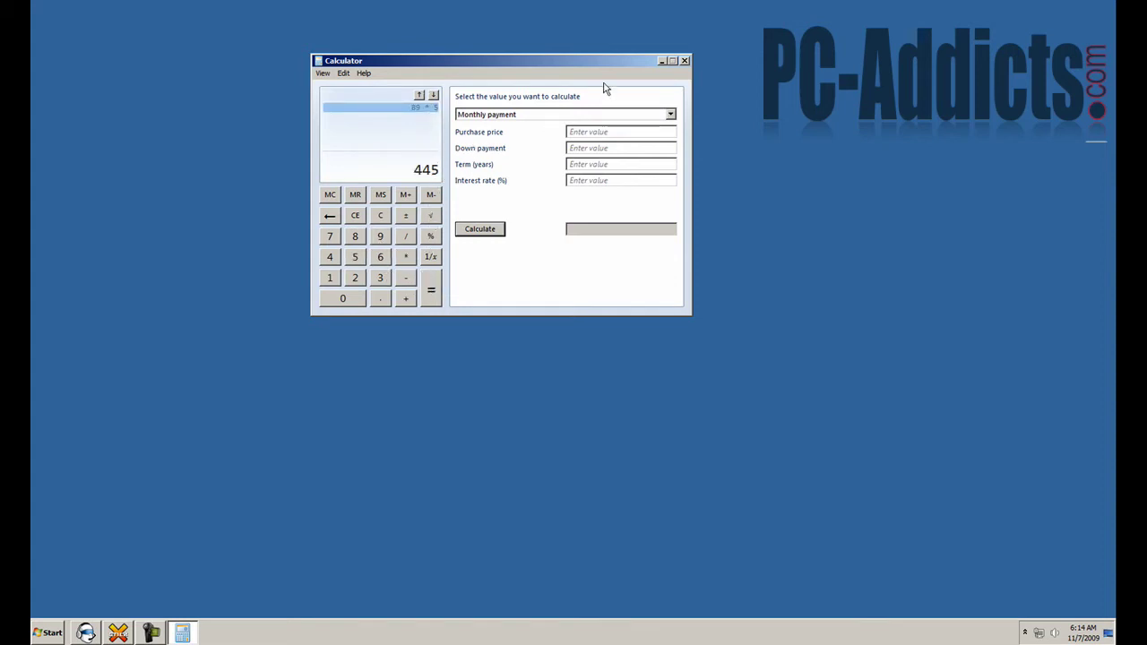
{"action": "left_click", "coordinate": [684, 60]}
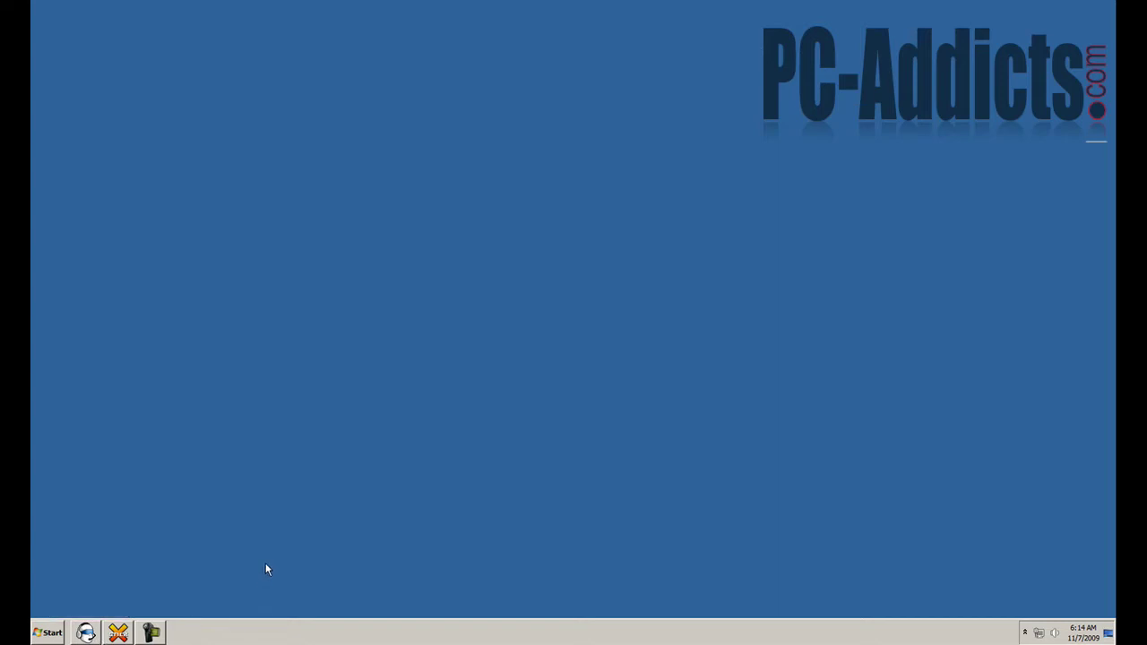
- Start Task Manager and show its list of services
{"action": "right_click", "coordinate": [249, 632]}
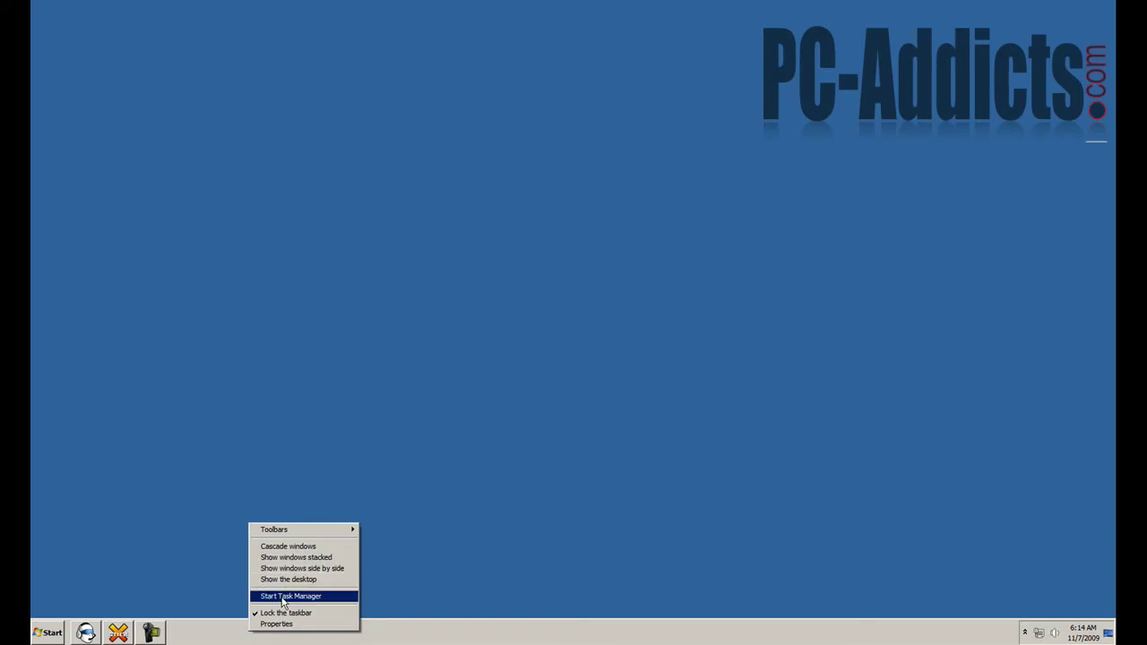
{"action": "left_click", "coordinate": [283, 596]}
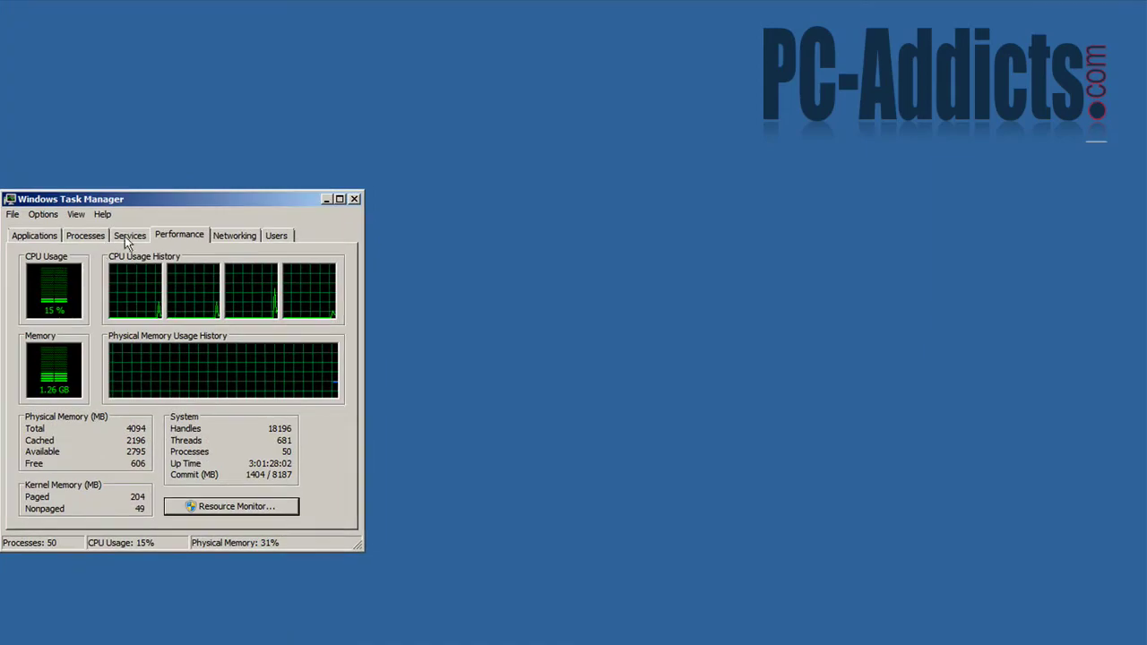
{"action": "left_click", "coordinate": [129, 236]}
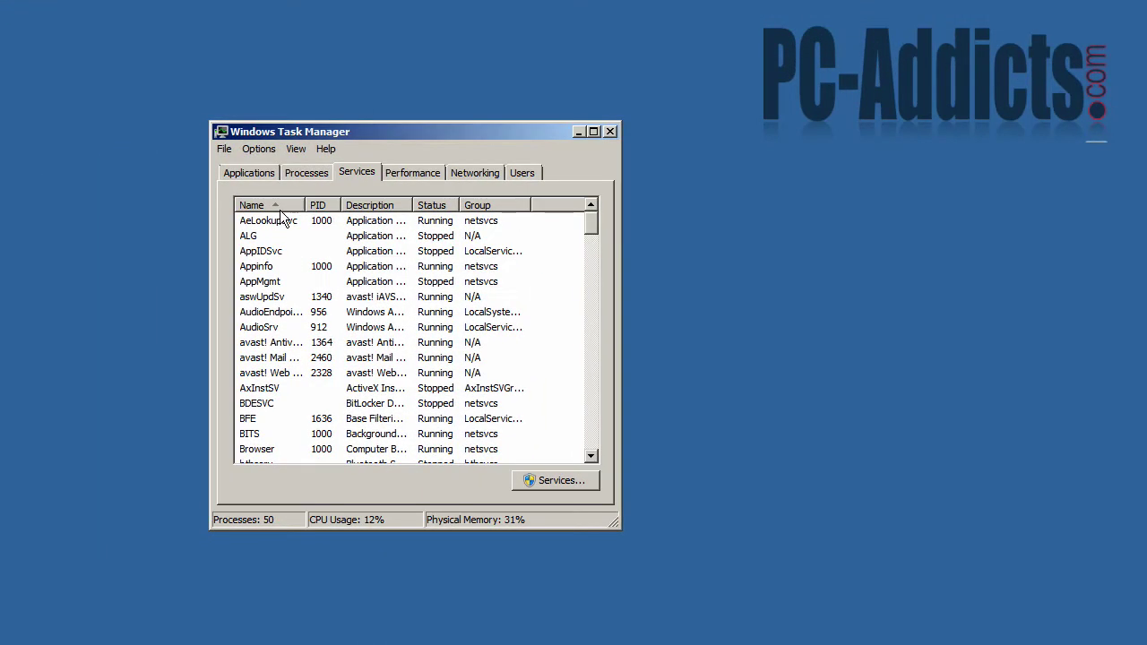
{"action": "left_click", "coordinate": [79, 257]}
{"action": "left_click", "coordinate": [296, 208]}
- Check the actions available for the AppMgmt and ALG services, and select the Appinfo service
{"action": "left_click", "coordinate": [260, 282]}
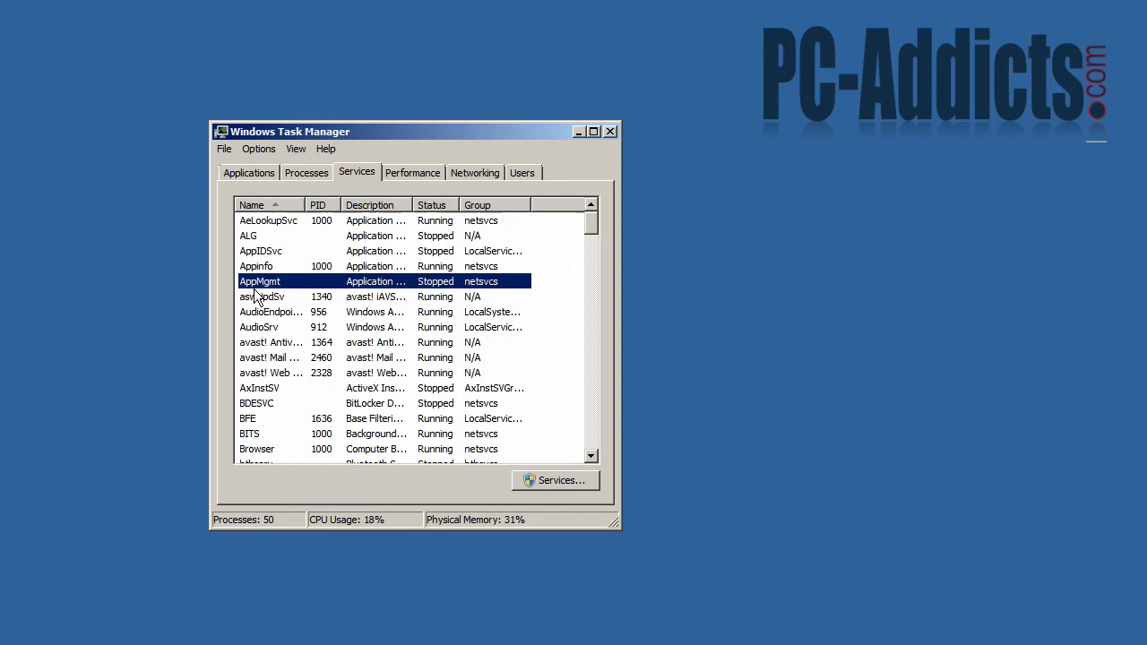
{"action": "right_click", "coordinate": [256, 282]}
{"action": "left_click", "coordinate": [260, 238]}
{"action": "right_click", "coordinate": [258, 235]}
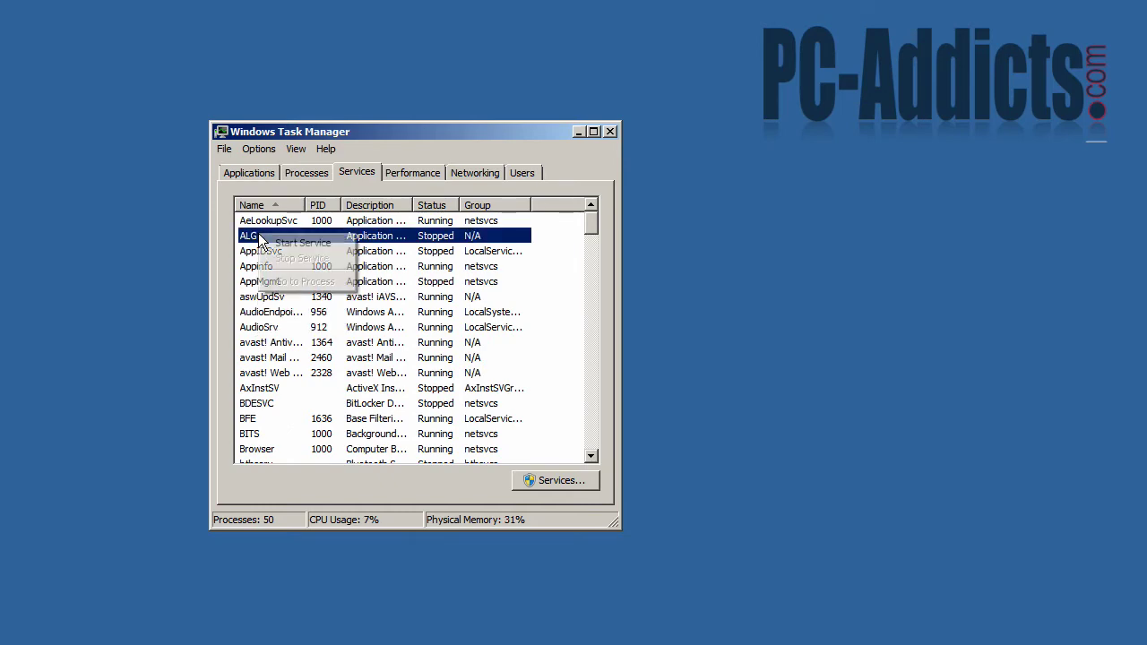
{"action": "left_click", "coordinate": [249, 268]}
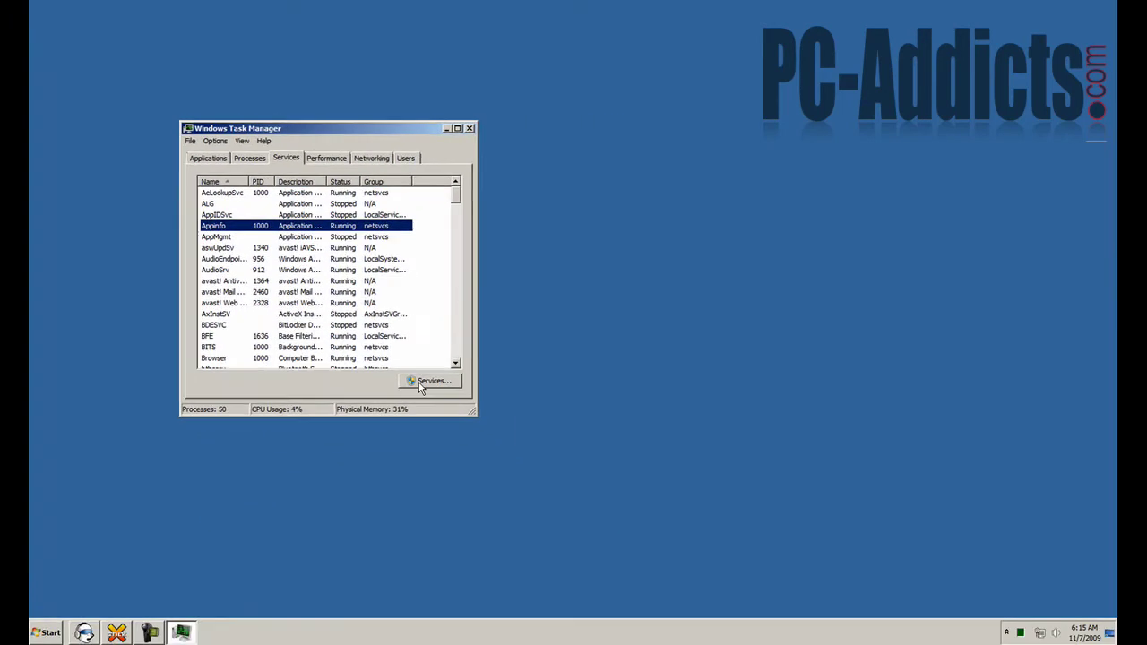
- Launch services.msc and widen the Name column so the full service names can be read
{"action": "left_click", "coordinate": [61, 638]}
{"action": "type", "text": "services.msc"}
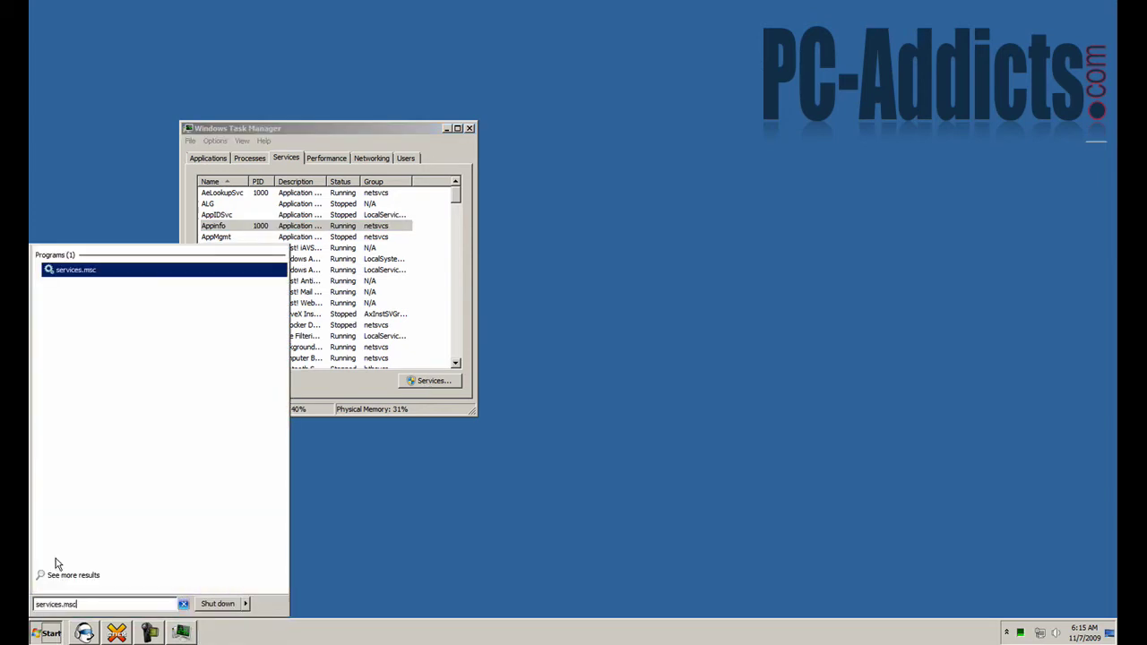
{"action": "key", "text": "Return"}
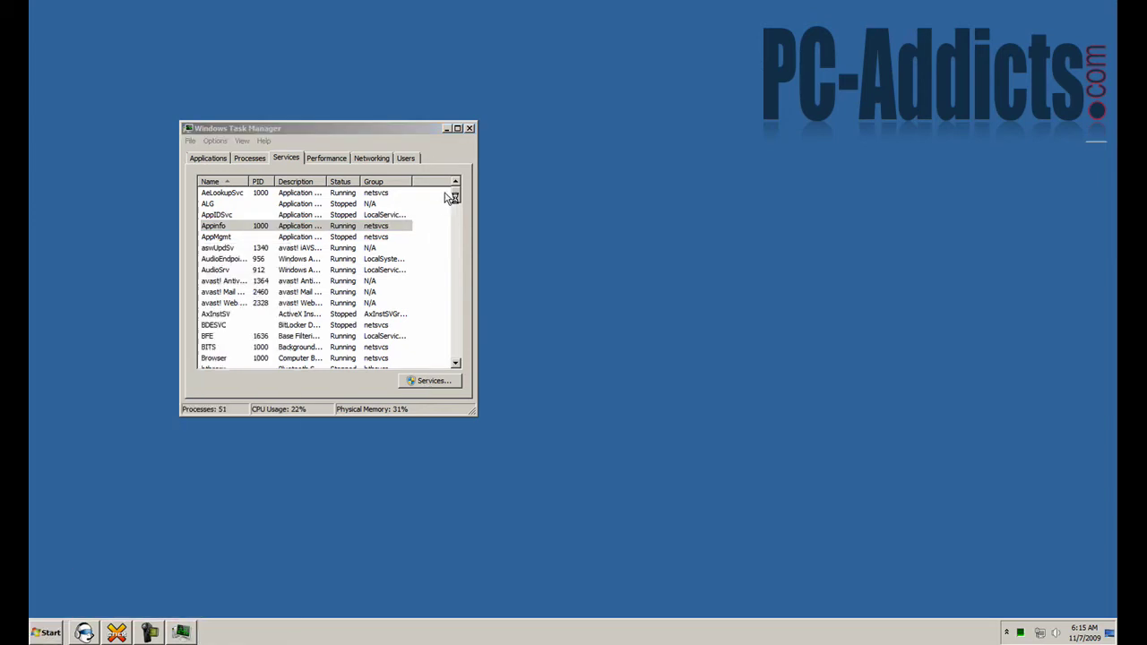
{"action": "left_click", "coordinate": [227, 372]}
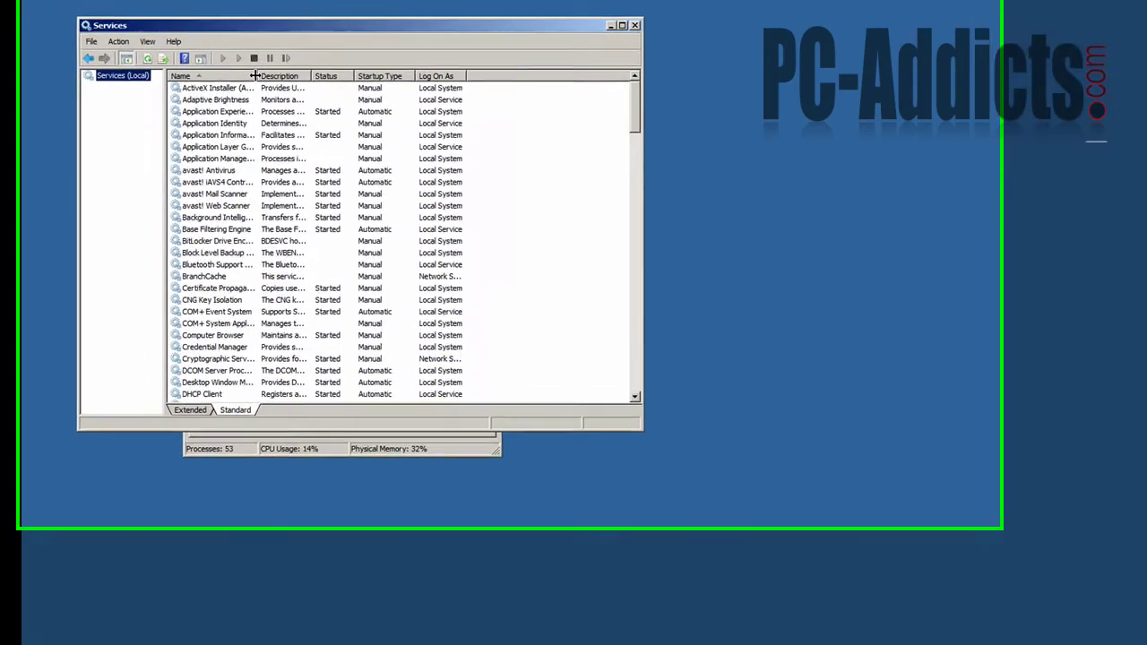
{"action": "left_click_drag", "start_coordinate": [255, 75], "coordinate": [378, 75]}
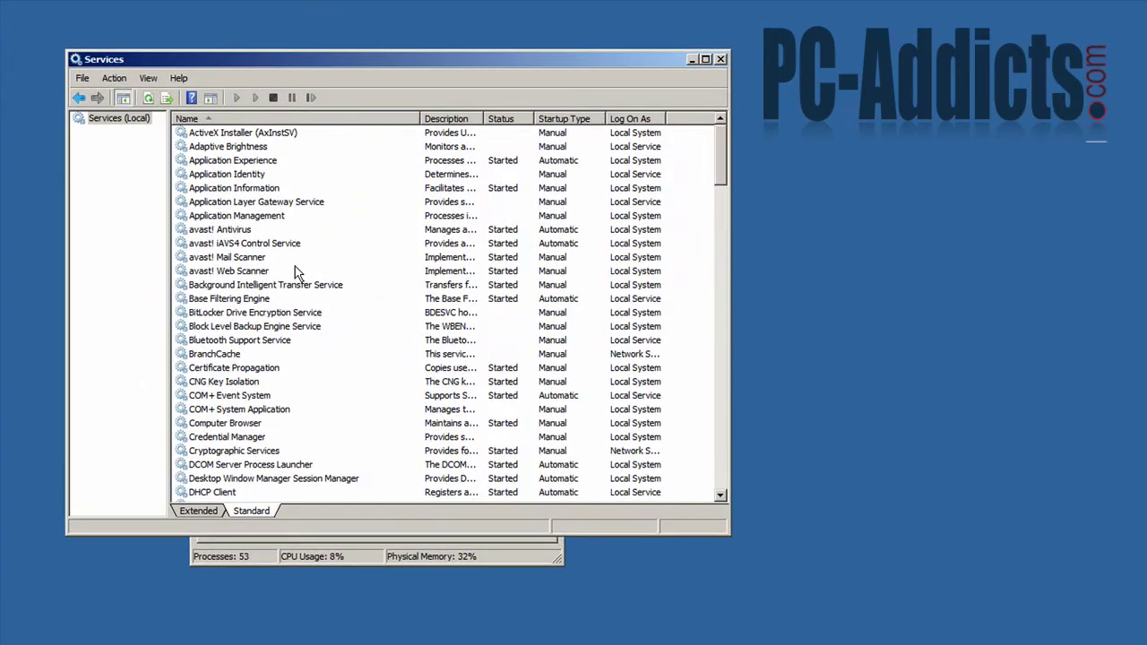
- Review the startup type options of the Block Level Backup Engine Service without changing them, and close the Services console
{"action": "left_click", "coordinate": [268, 205]}
{"action": "double_click", "coordinate": [282, 326]}
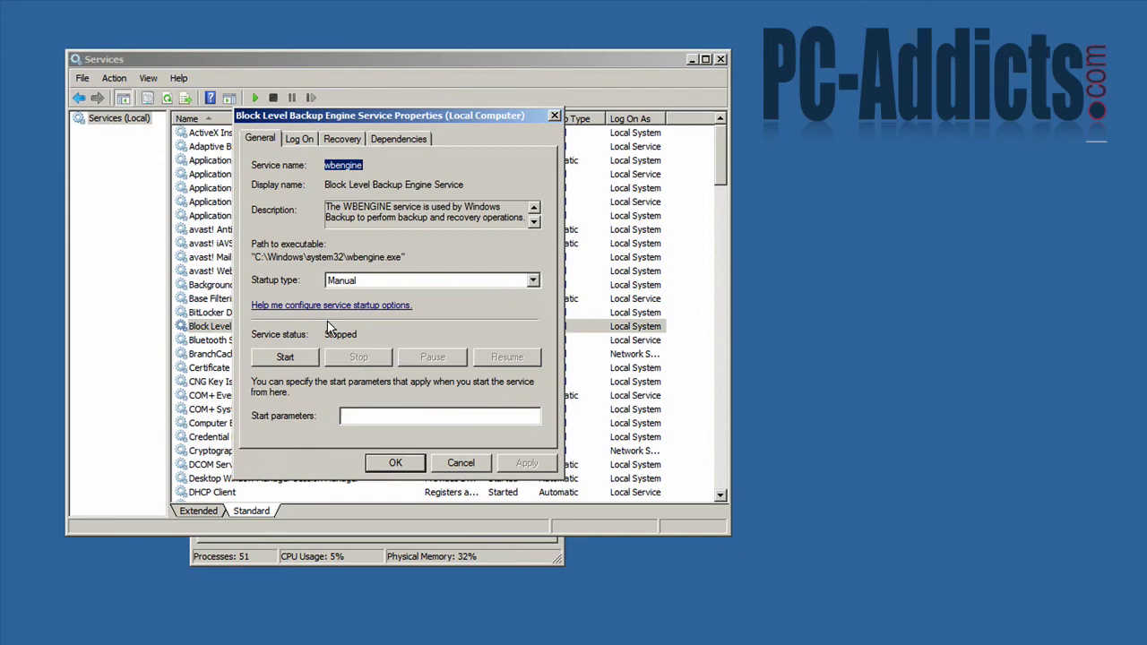
{"action": "left_click", "coordinate": [391, 279]}
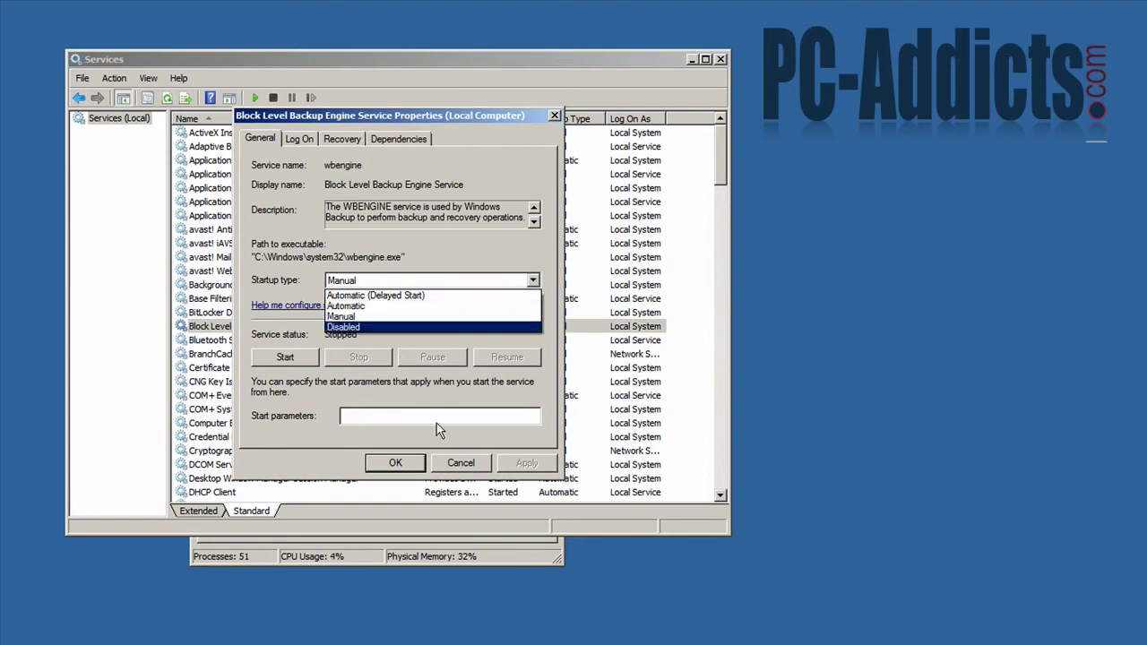
{"action": "left_click", "coordinate": [463, 464]}
{"action": "left_click", "coordinate": [461, 463]}
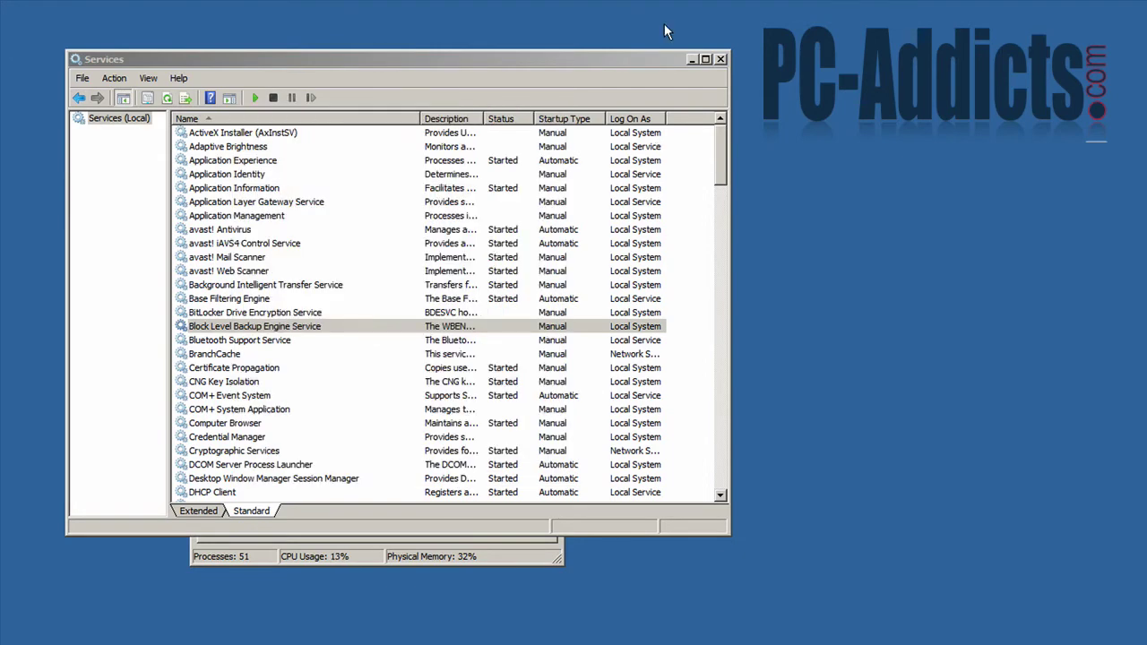
{"action": "left_click", "coordinate": [719, 59]}
- Reposition Task Manager, compare its Processes and Services lists, and show the Performance view
{"action": "left_click_drag", "start_coordinate": [388, 206], "coordinate": [351, 197]}
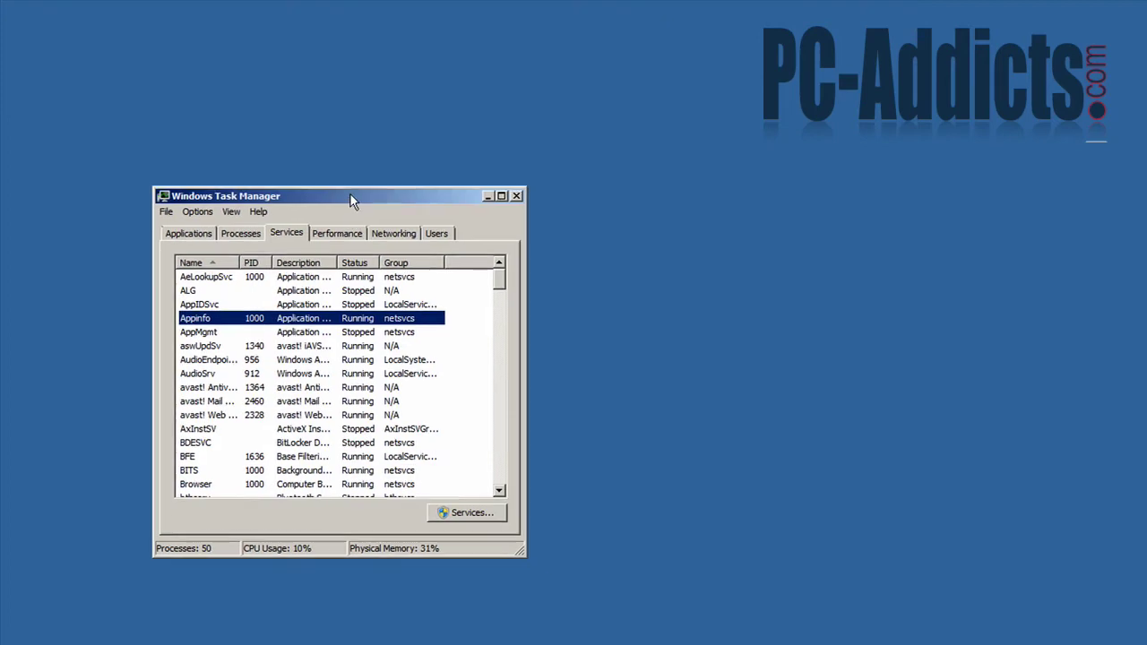
{"action": "left_click", "coordinate": [253, 238]}
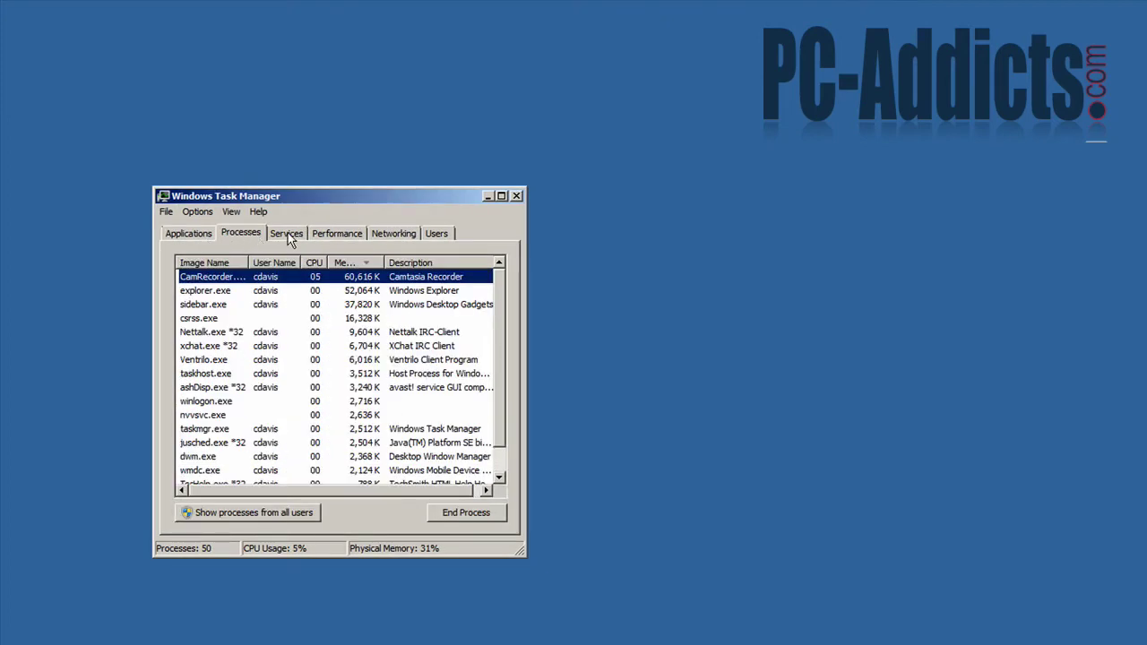
{"action": "left_click", "coordinate": [298, 238]}
{"action": "left_click", "coordinate": [246, 239]}
{"action": "left_click", "coordinate": [290, 238]}
{"action": "left_click", "coordinate": [326, 241]}
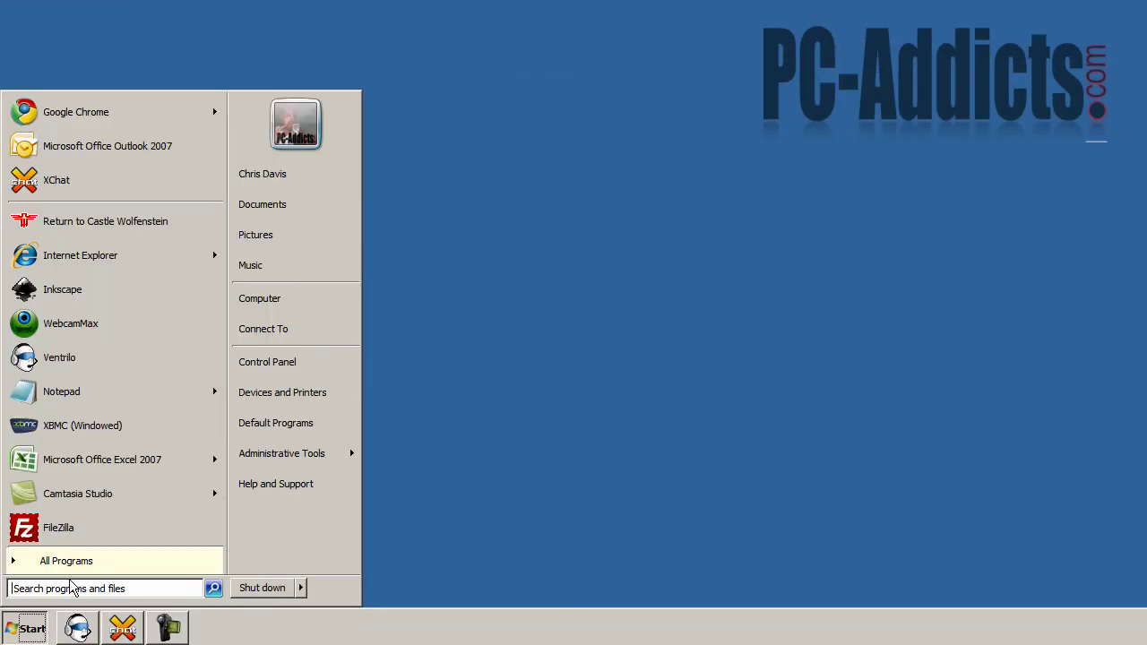
- Open Task Manager on its performance view and reposition the window on the desktop
{"action": "key", "text": "Escape"}
{"action": "right_click", "coordinate": [474, 619]}
{"action": "left_click", "coordinate": [508, 581]}
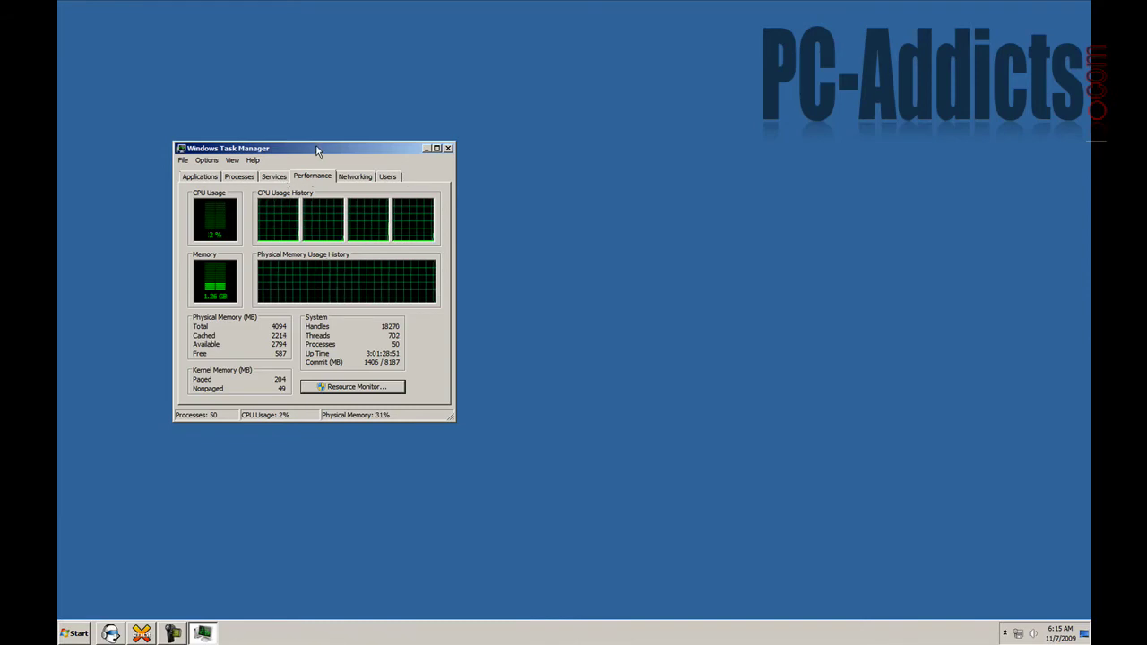
{"action": "left_click_drag", "start_coordinate": [316, 150], "coordinate": [304, 147]}
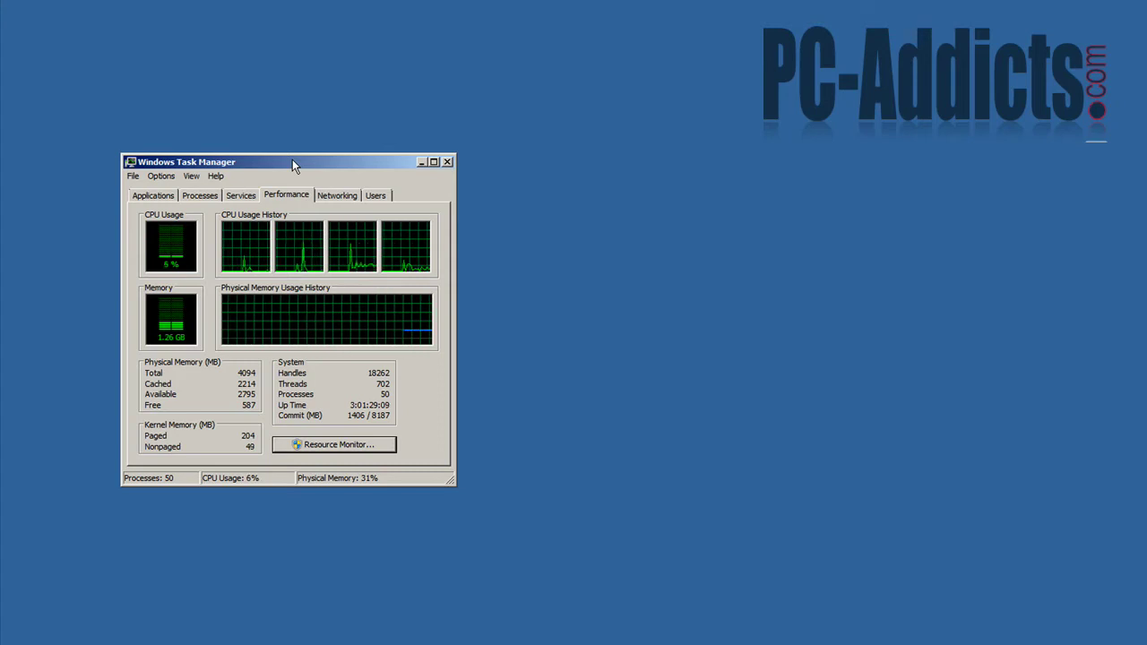
- Launch Resource Monitor, move its window, and look through the graphs for total, service and individual core CPU usage
{"action": "left_click", "coordinate": [321, 448]}
{"action": "left_click_drag", "start_coordinate": [783, 128], "coordinate": [627, 29]}
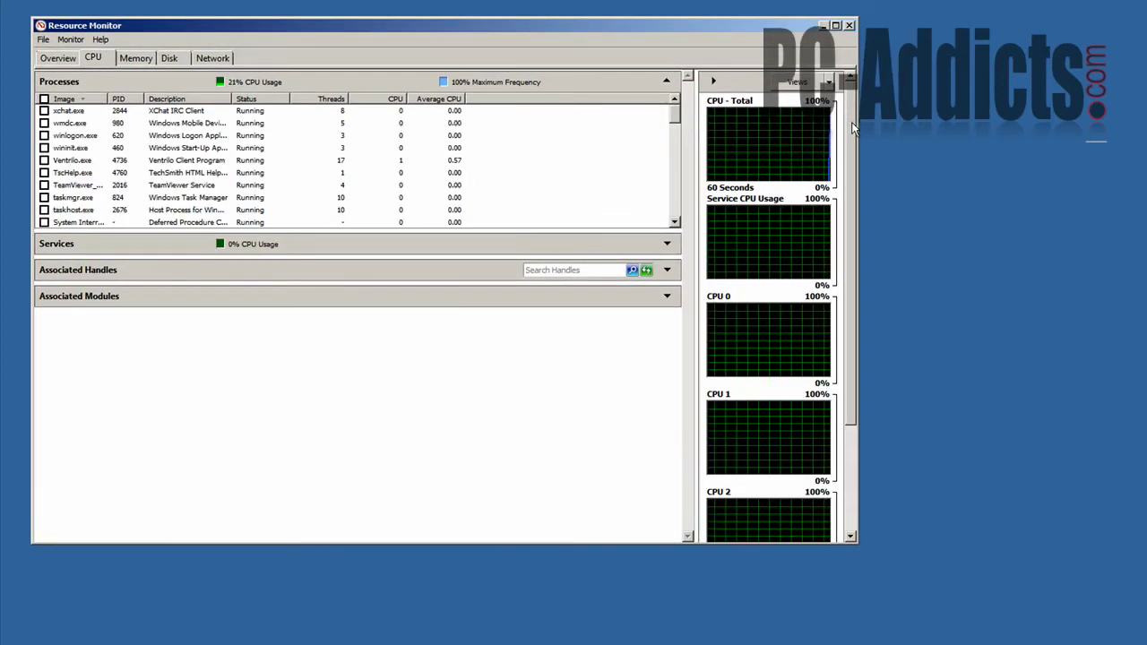
{"action": "left_click_drag", "start_coordinate": [852, 128], "coordinate": [440, 150]}
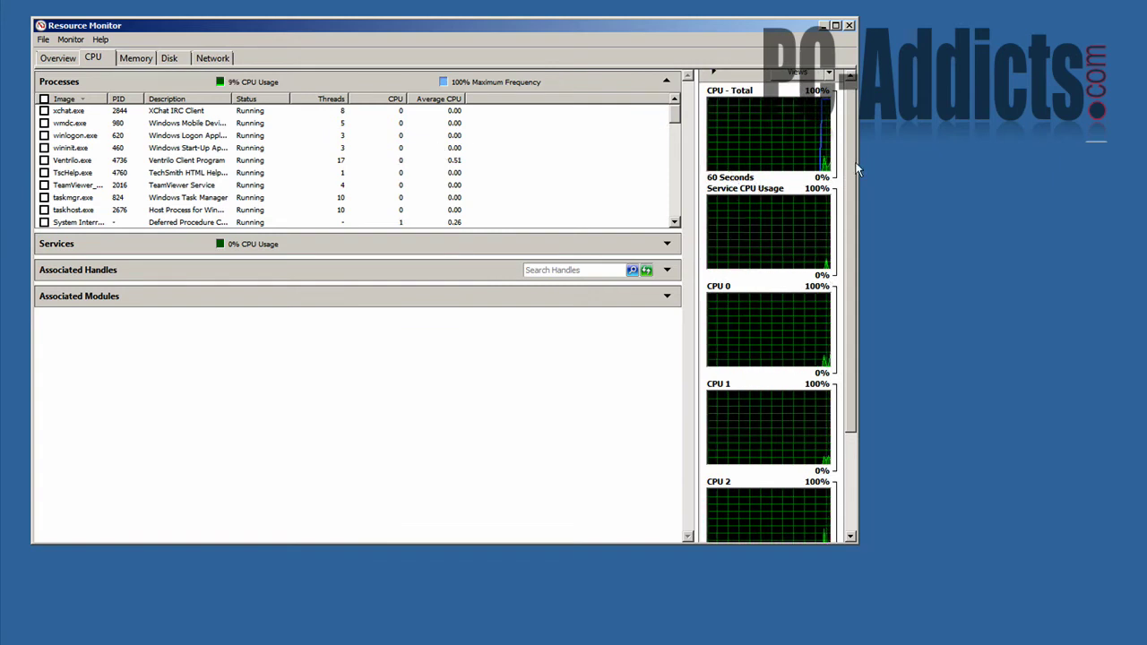
{"action": "left_click_drag", "start_coordinate": [856, 169], "coordinate": [848, 305]}
{"action": "left_click", "coordinate": [39, 161]}
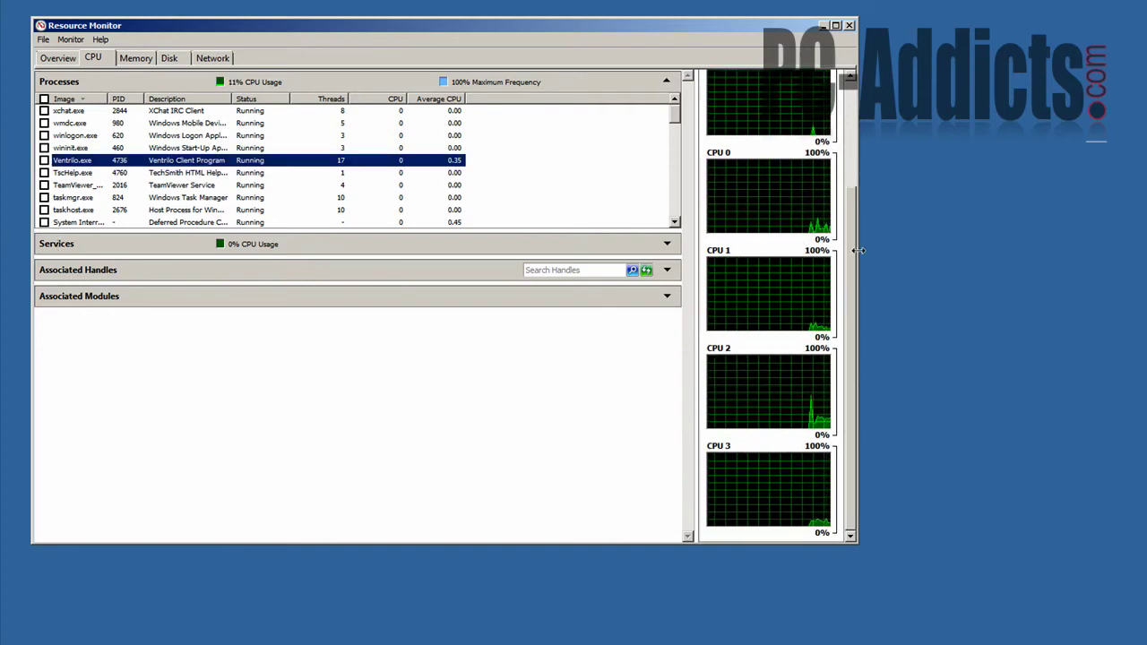
{"action": "scroll", "coordinate": [771, 359], "scroll_direction": "up", "scroll_amount": 3}
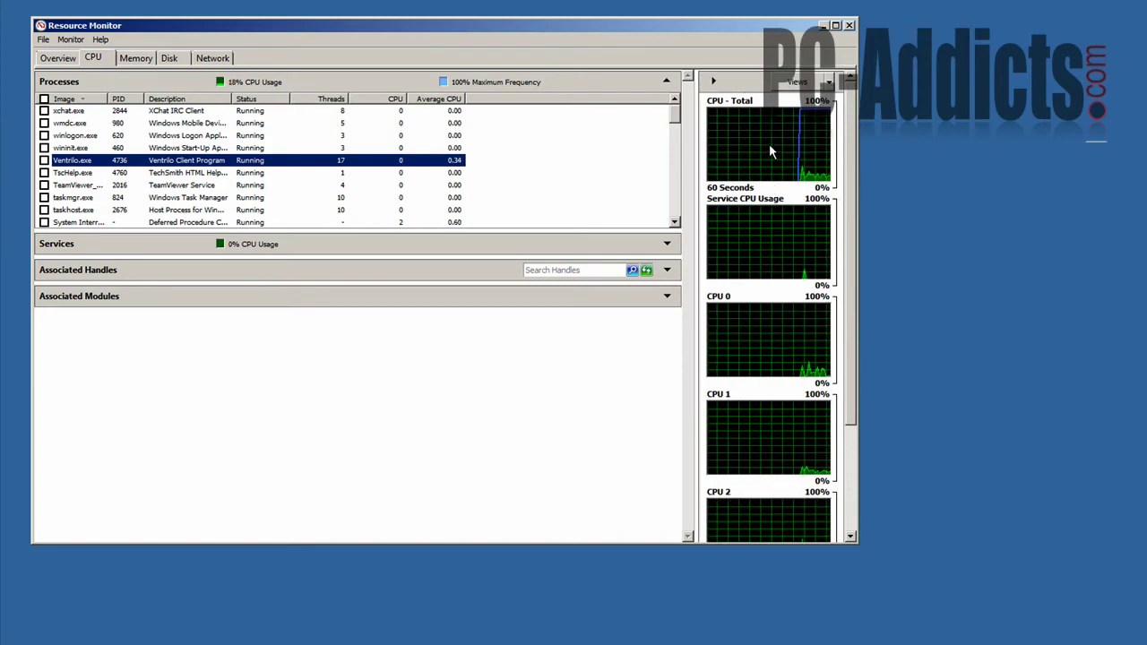
- Shrink the CPU graphs so all of them fit at once, and select the TeamViewer Service process
{"action": "left_click", "coordinate": [829, 82]}
{"action": "left_click", "coordinate": [797, 111]}
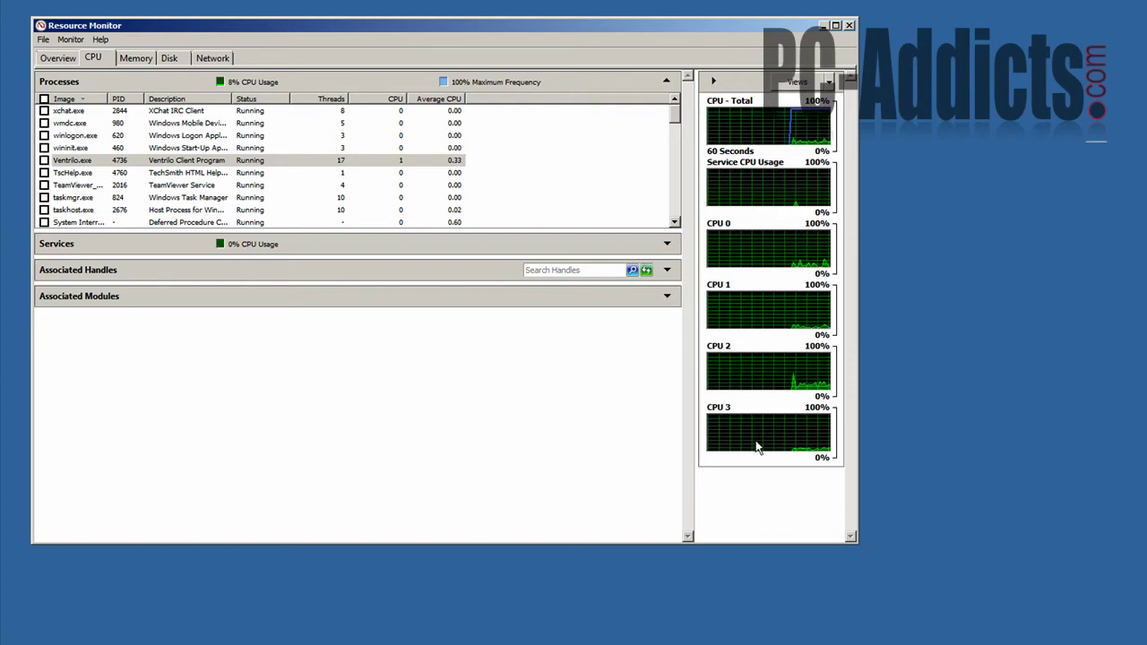
{"action": "left_click", "coordinate": [77, 186]}
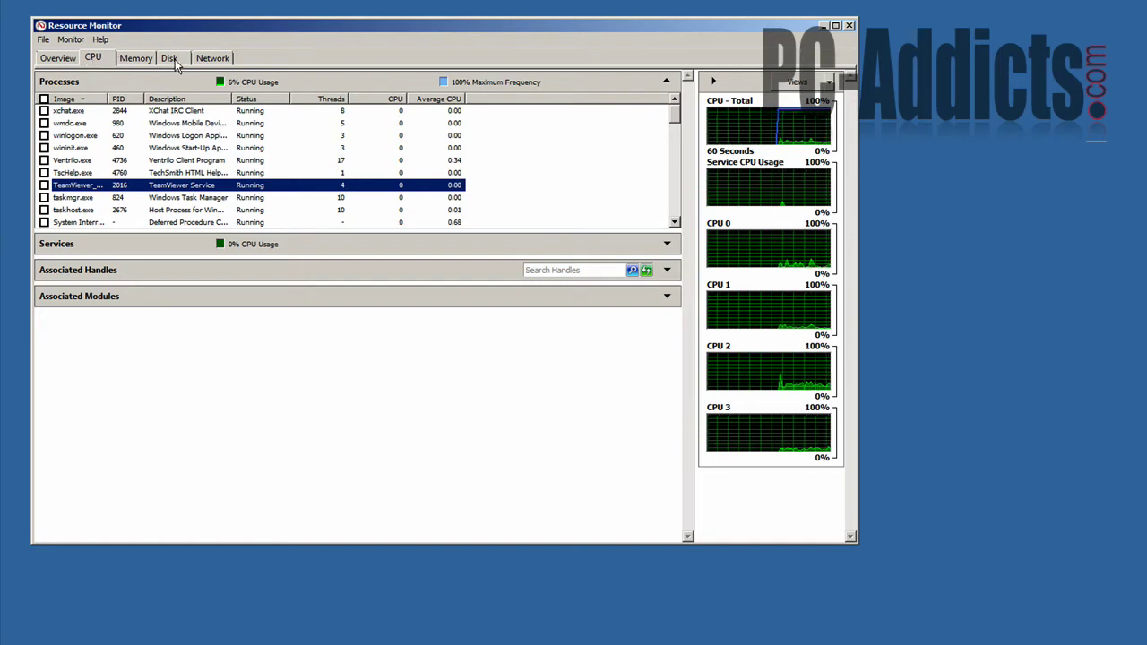
- Show the overview, widen the Disk list's File column, and sort its entries by Write (B/sec) in descending order
{"action": "left_click", "coordinate": [57, 59]}
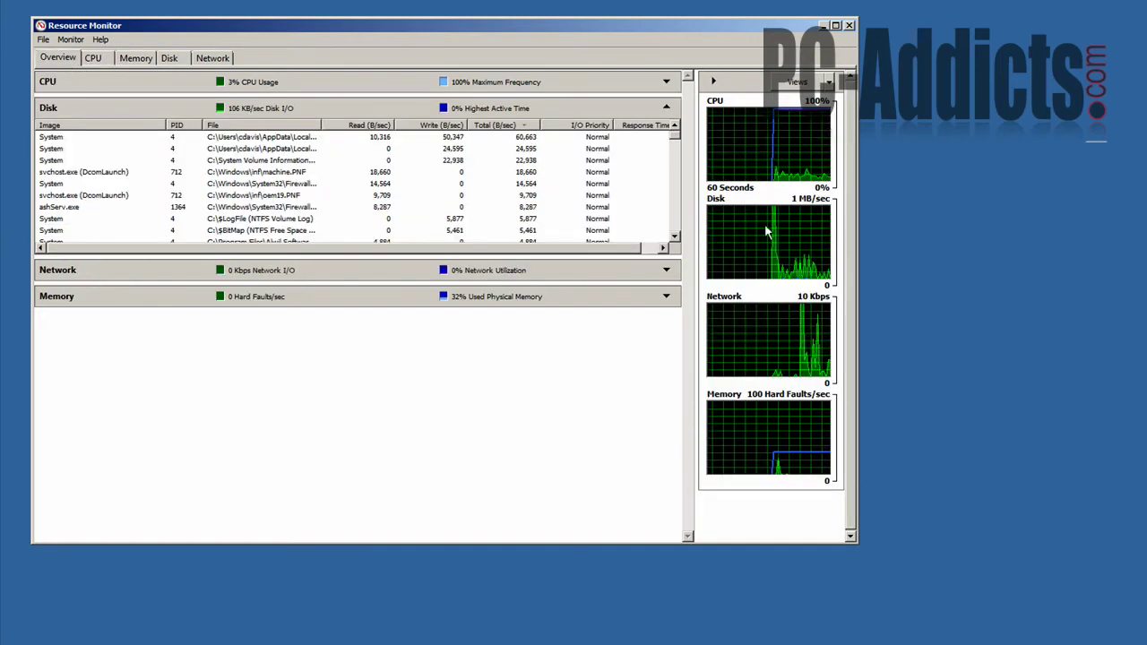
{"action": "left_click", "coordinate": [73, 137]}
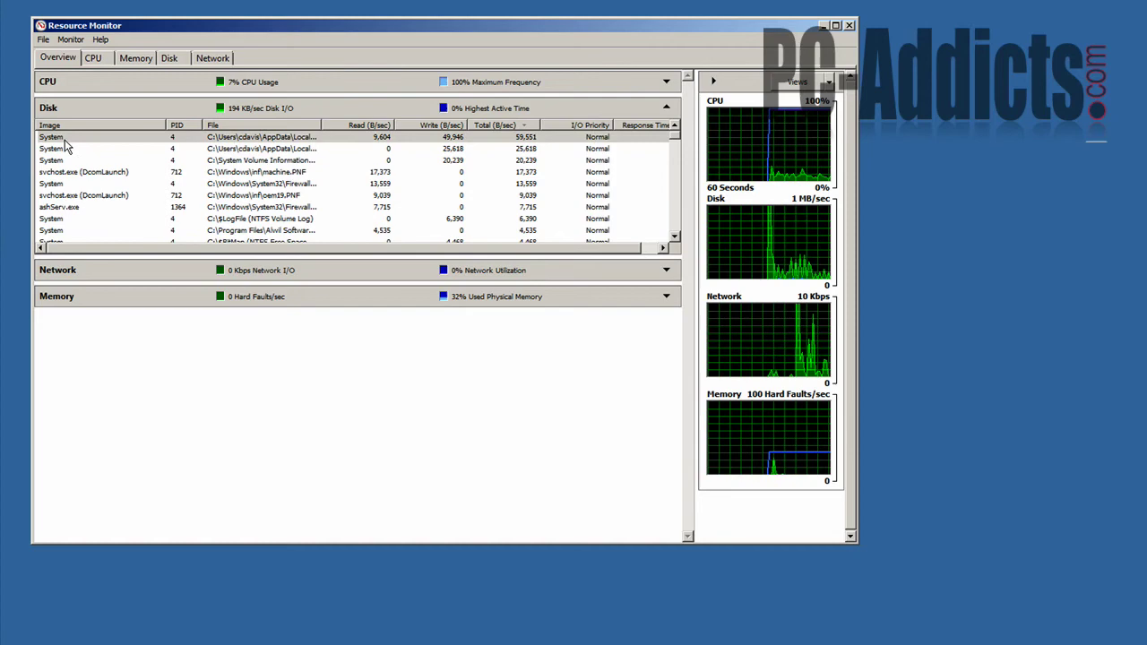
{"action": "left_click_drag", "start_coordinate": [322, 125], "coordinate": [330, 125]}
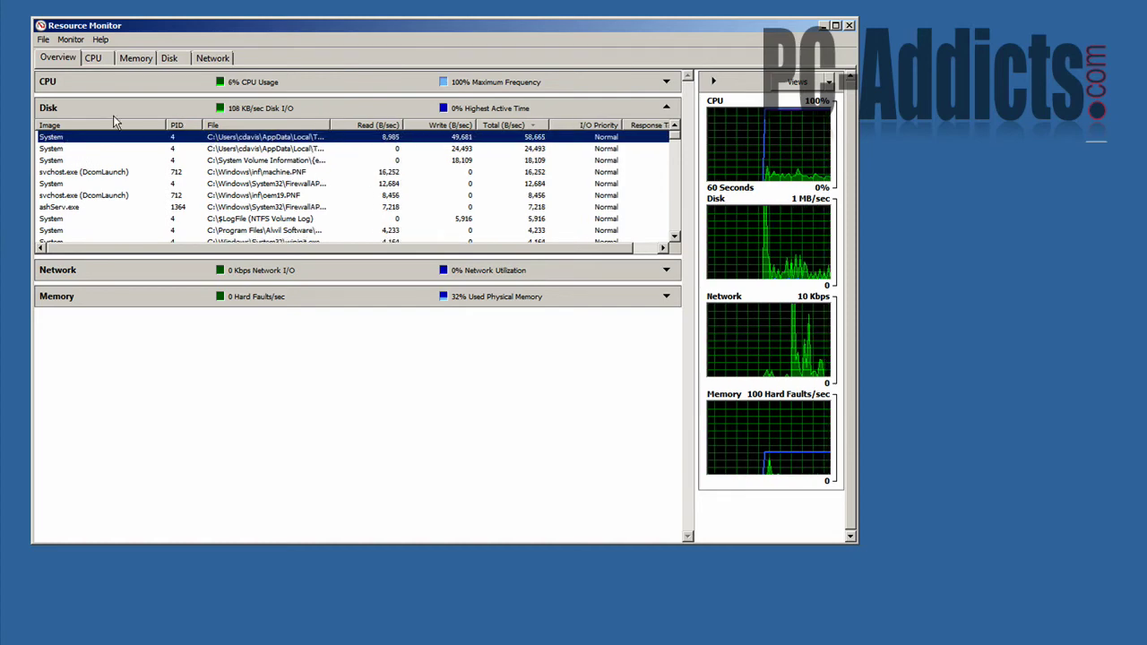
{"action": "left_click", "coordinate": [442, 126]}
{"action": "left_click", "coordinate": [442, 126]}
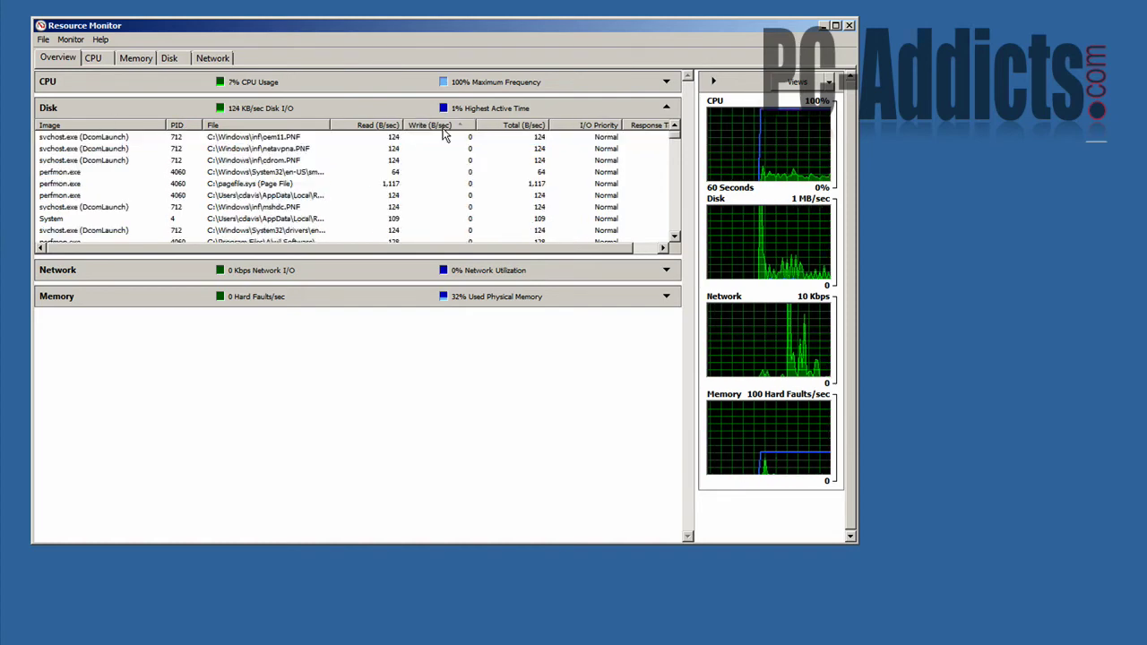
{"action": "left_click", "coordinate": [442, 126]}
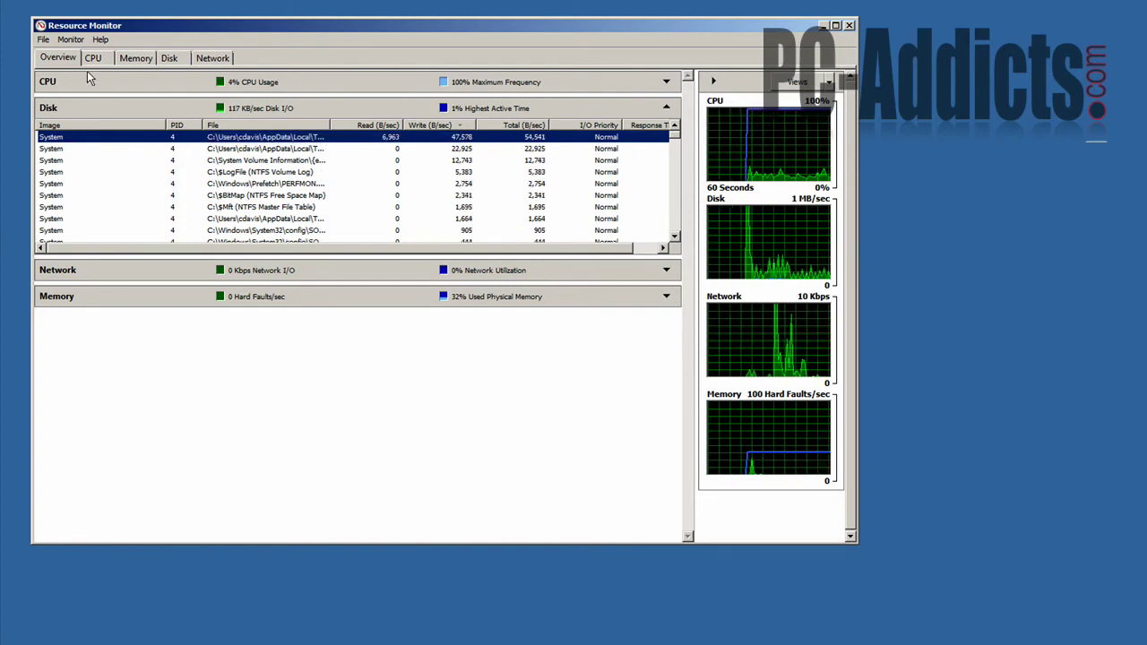
- Select the $Mft (NTFS Master File Table) disk entry, and close Resource Monitor and Task Manager
{"action": "left_click", "coordinate": [249, 168]}
{"action": "left_click", "coordinate": [174, 213]}
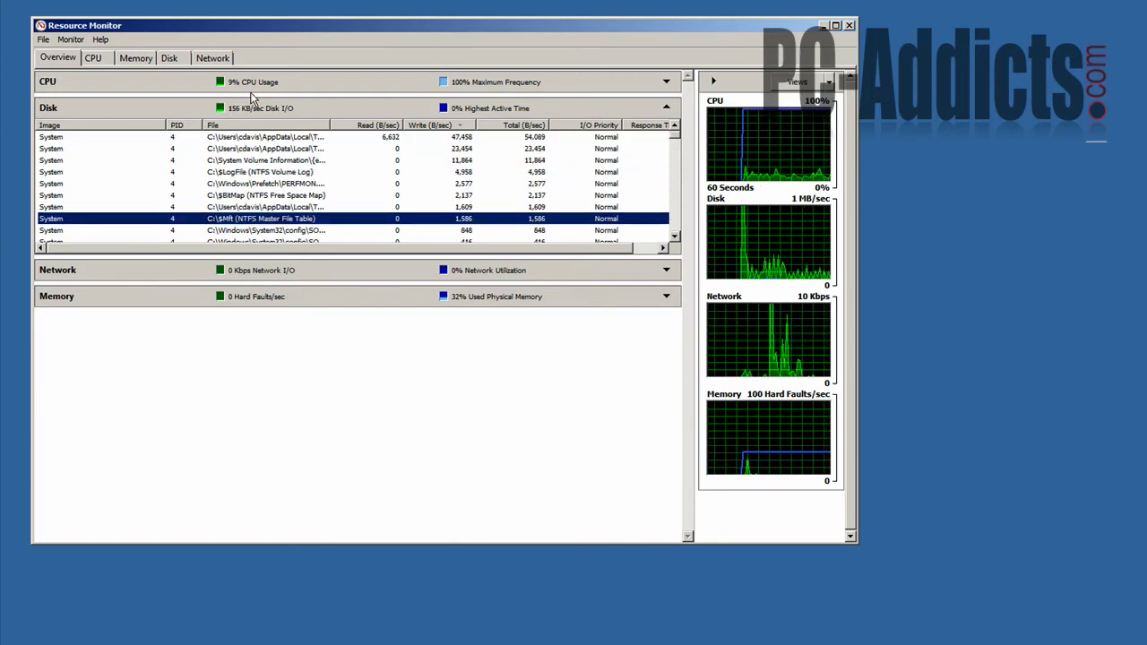
{"action": "left_click", "coordinate": [850, 25]}
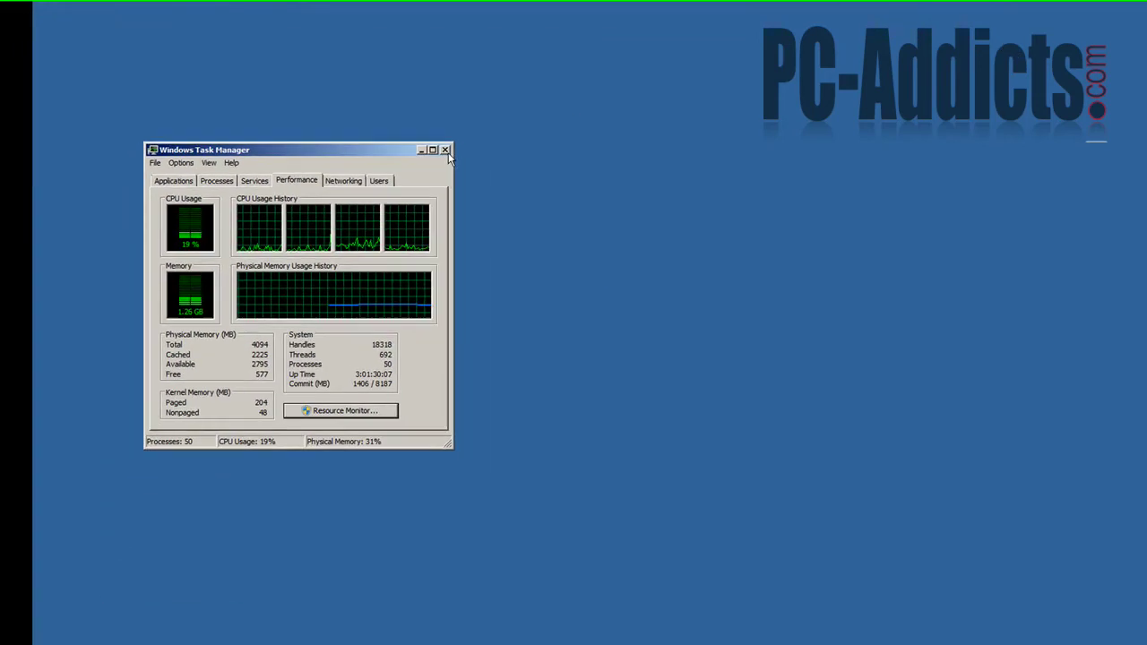
{"action": "left_click", "coordinate": [445, 150]}
- Run perfmon /report to generate a System Diagnostics report
{"action": "left_click", "coordinate": [65, 633]}
{"action": "type", "text": "p"}
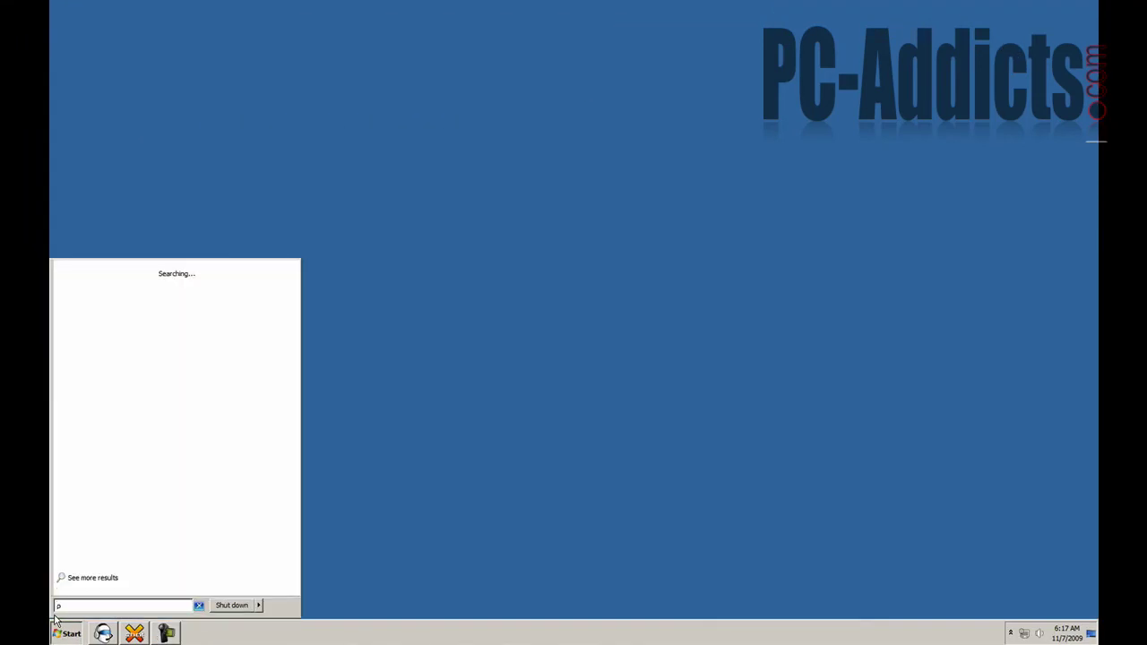
{"action": "type", "text": "erfmon /report"}
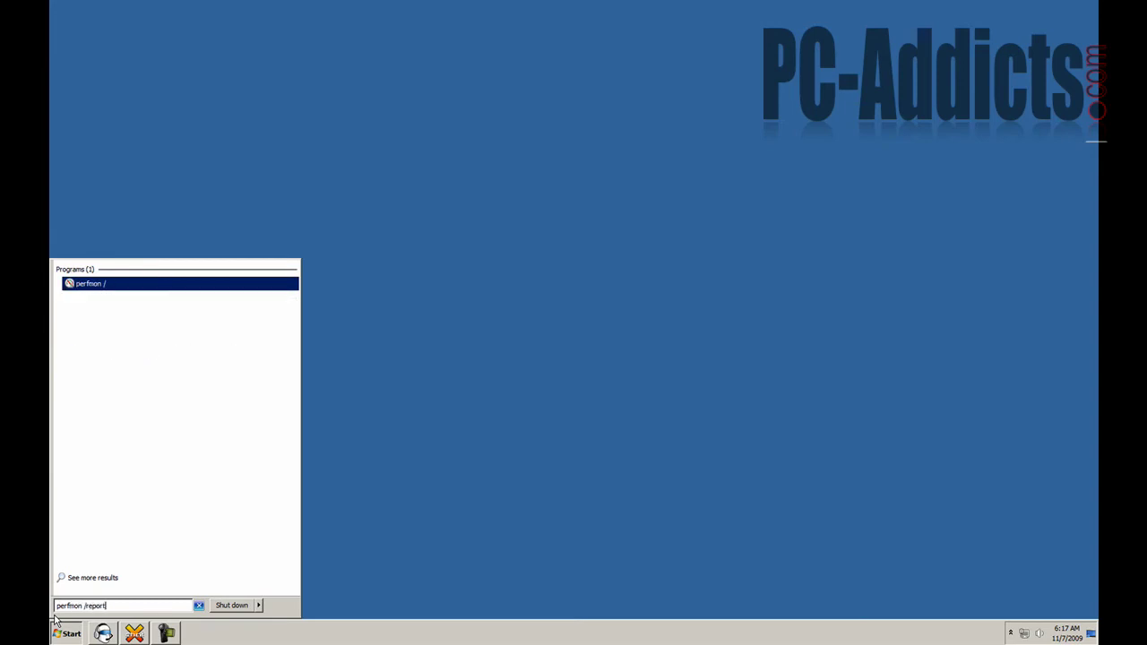
{"action": "key", "text": "Return"}
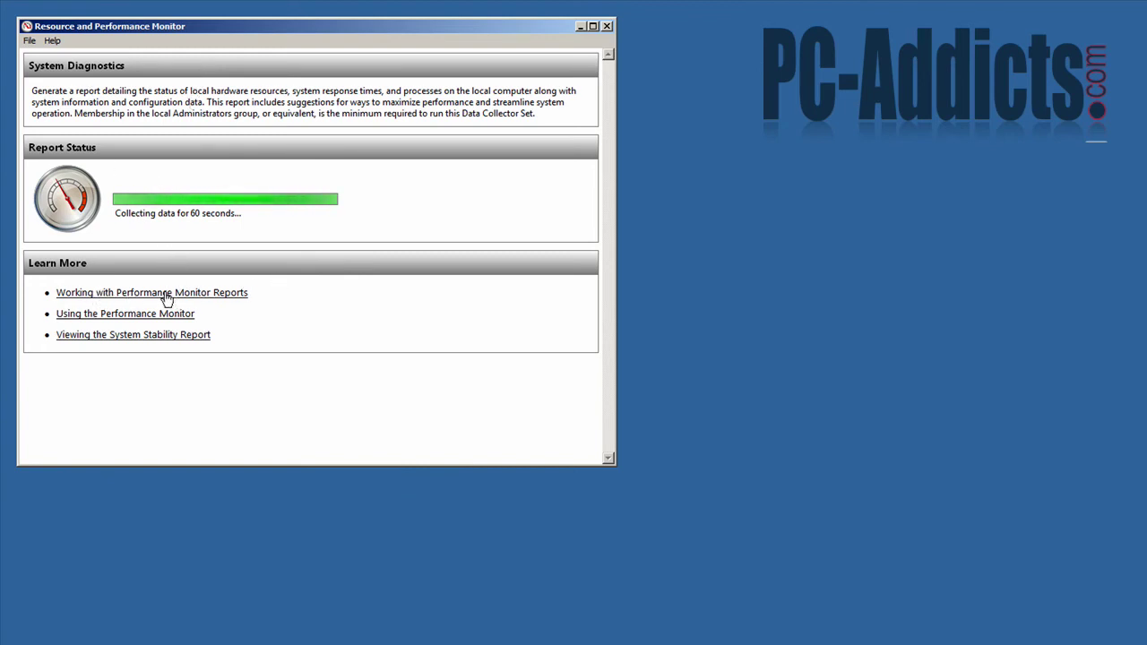
- Reposition the System Diagnostics report window and skim the full report from its warnings to the end
{"action": "left_click", "coordinate": [28, 42]}
{"action": "left_click", "coordinate": [238, 110]}
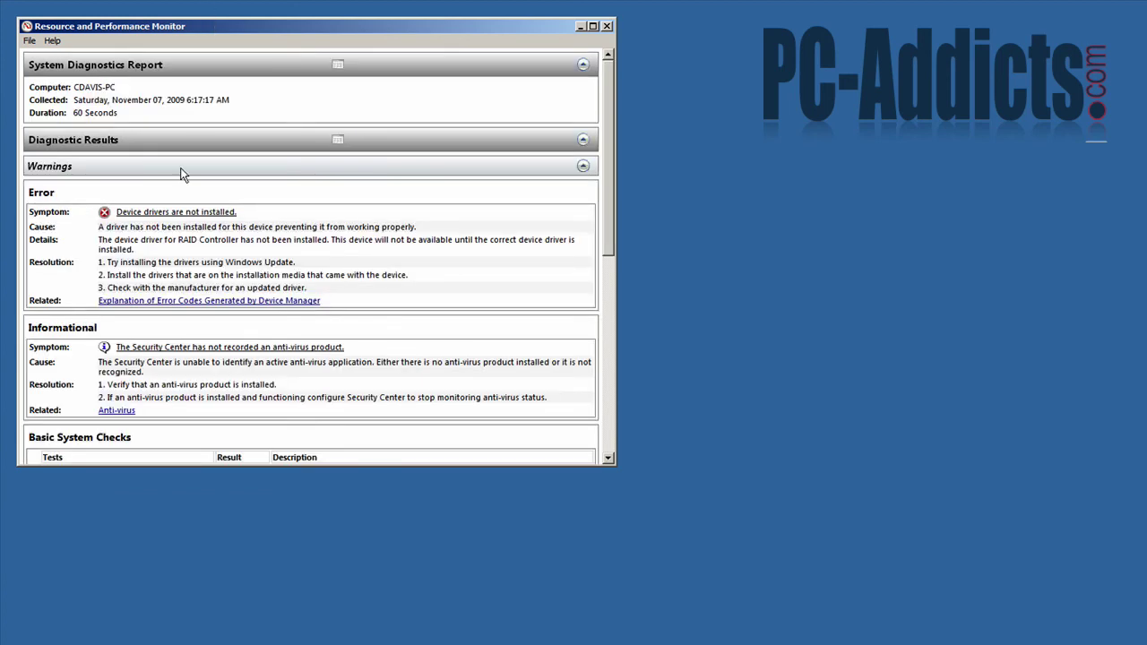
{"action": "left_click_drag", "start_coordinate": [164, 36], "coordinate": [174, 54]}
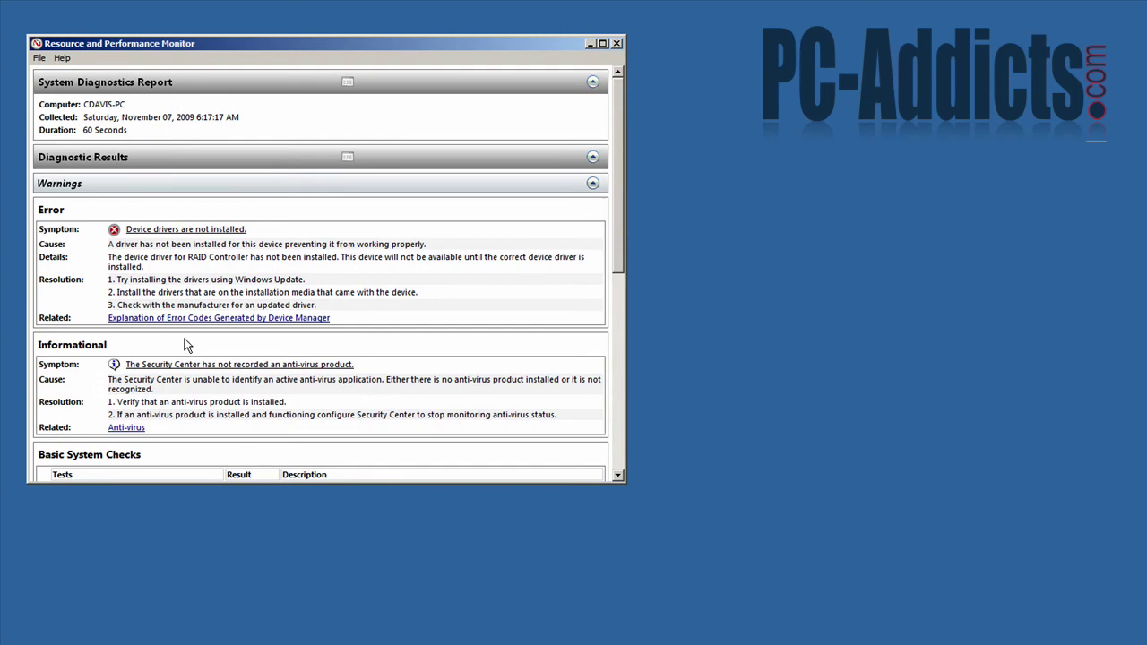
{"action": "scroll", "coordinate": [183, 340], "scroll_direction": "down", "scroll_amount": 10}
{"action": "scroll", "coordinate": [181, 319], "scroll_direction": "up", "scroll_amount": 10}
- Check the file type available for saving the diagnostics report, and cancel without saving
{"action": "left_click", "coordinate": [39, 57]}
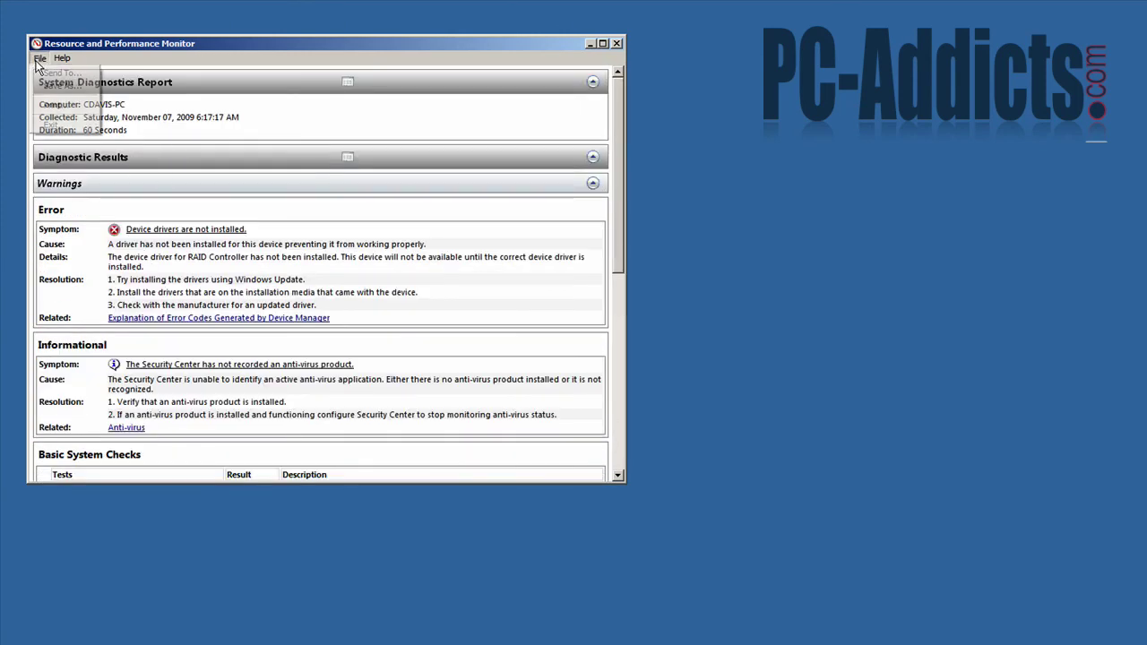
{"action": "left_click", "coordinate": [63, 97]}
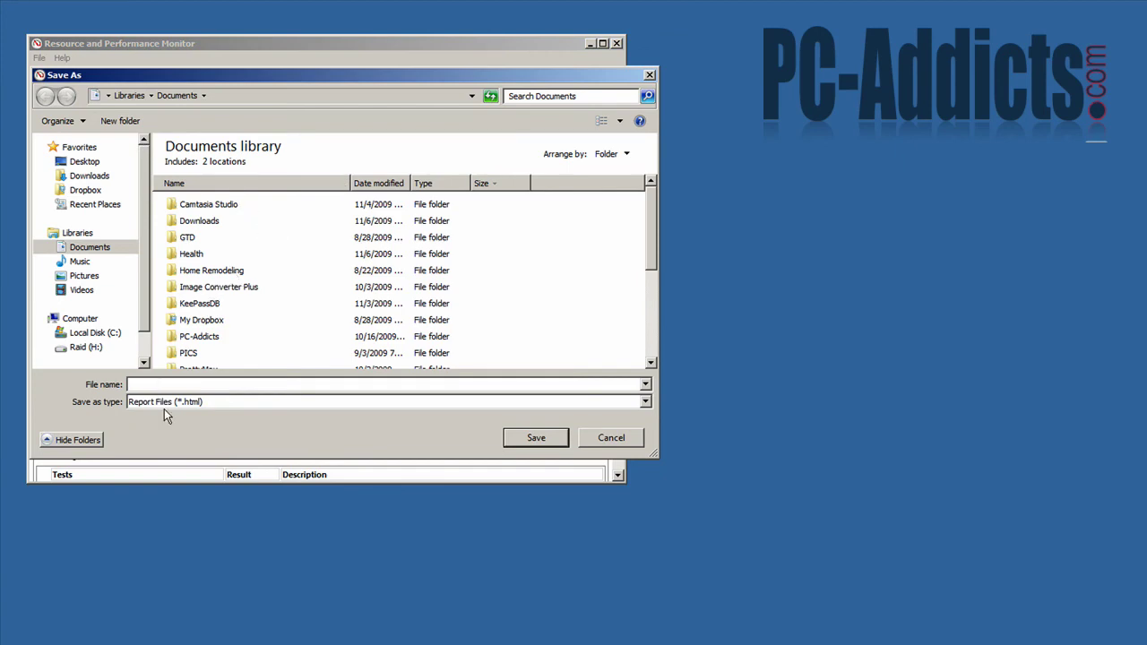
{"action": "left_click", "coordinate": [632, 443]}
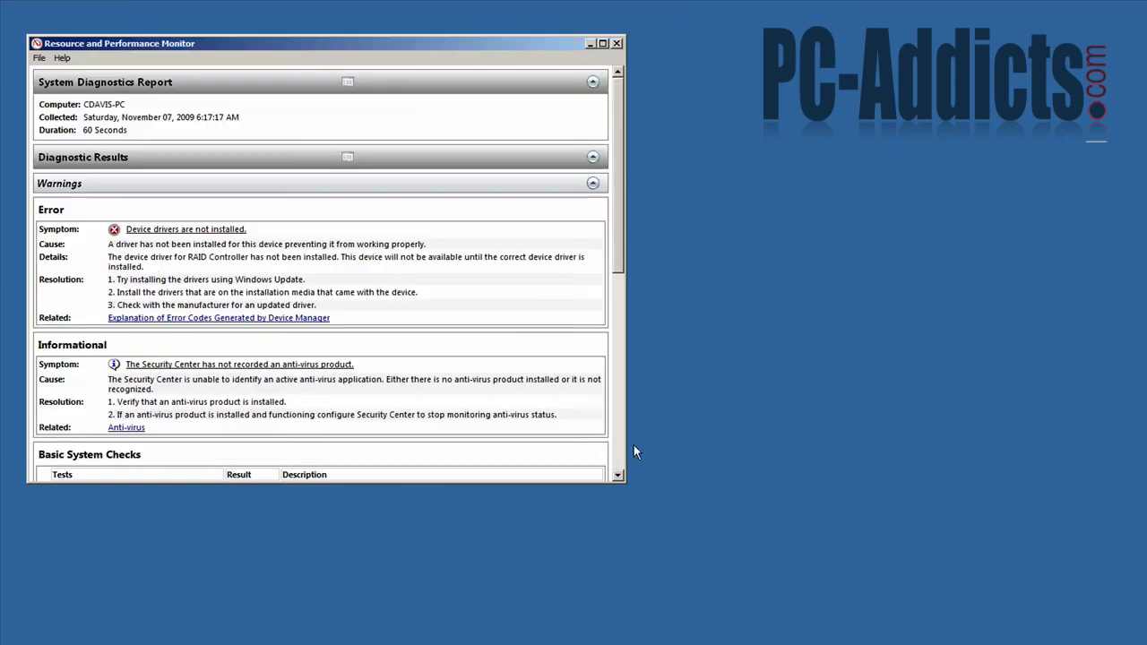
- Expand the report's Software Configuration section and examine its Security Center Information, collapsing that subsection again
{"action": "scroll", "coordinate": [329, 349], "scroll_direction": "down", "scroll_amount": 5}
{"action": "scroll", "coordinate": [325, 321], "scroll_direction": "down", "scroll_amount": 3}
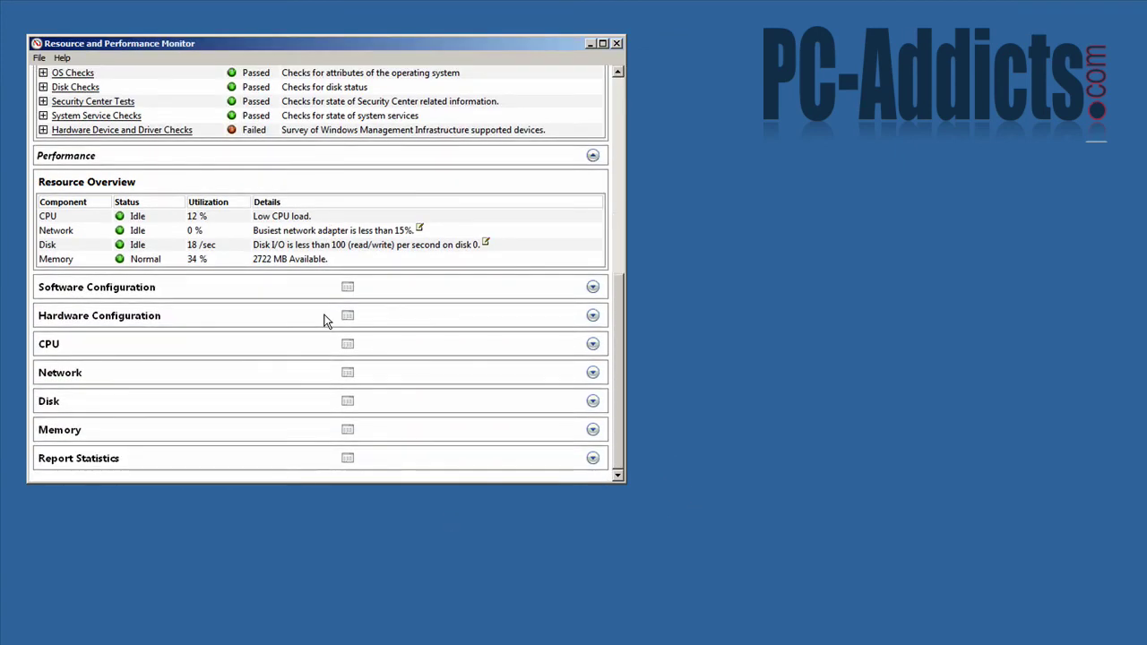
{"action": "left_click", "coordinate": [89, 289]}
{"action": "left_click", "coordinate": [591, 287]}
{"action": "left_click", "coordinate": [593, 289]}
{"action": "left_click", "coordinate": [592, 337]}
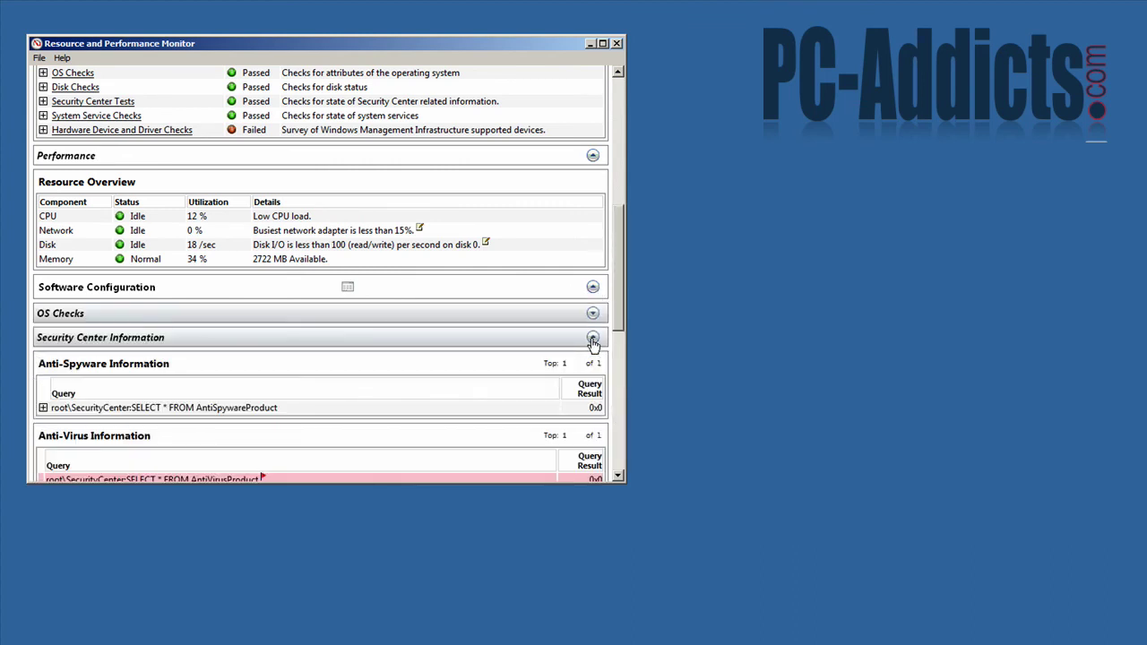
{"action": "left_click", "coordinate": [592, 338]}
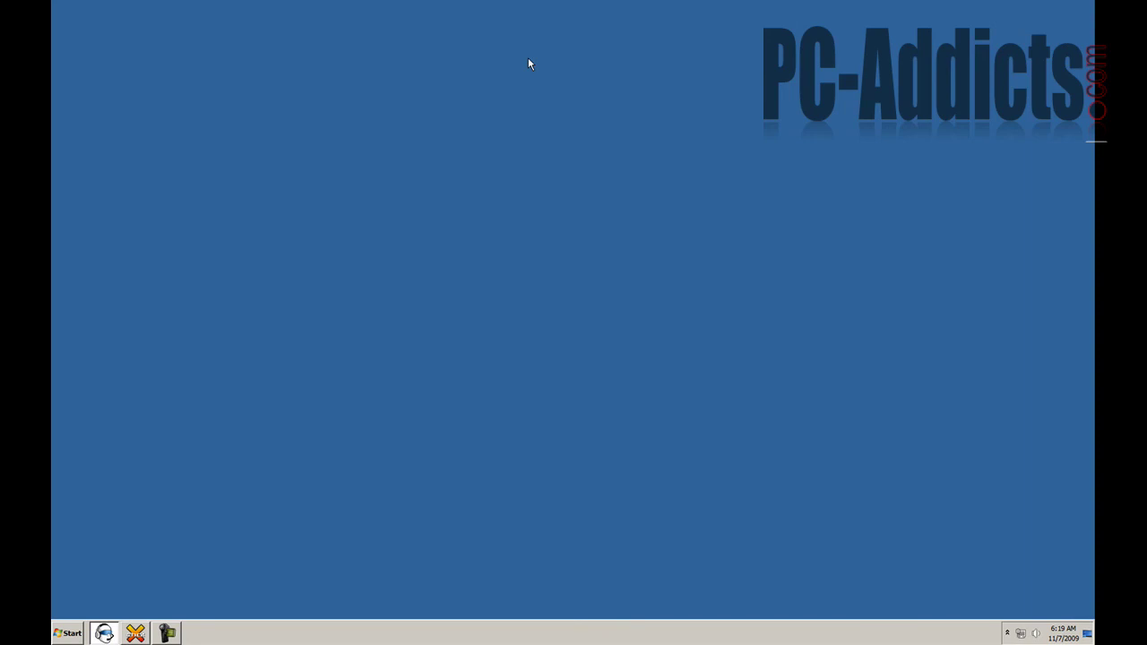
- Search for "system" to launch System Restore, and advance to its list of restore points
{"action": "key", "text": "super"}
{"action": "type", "text": "syste"}
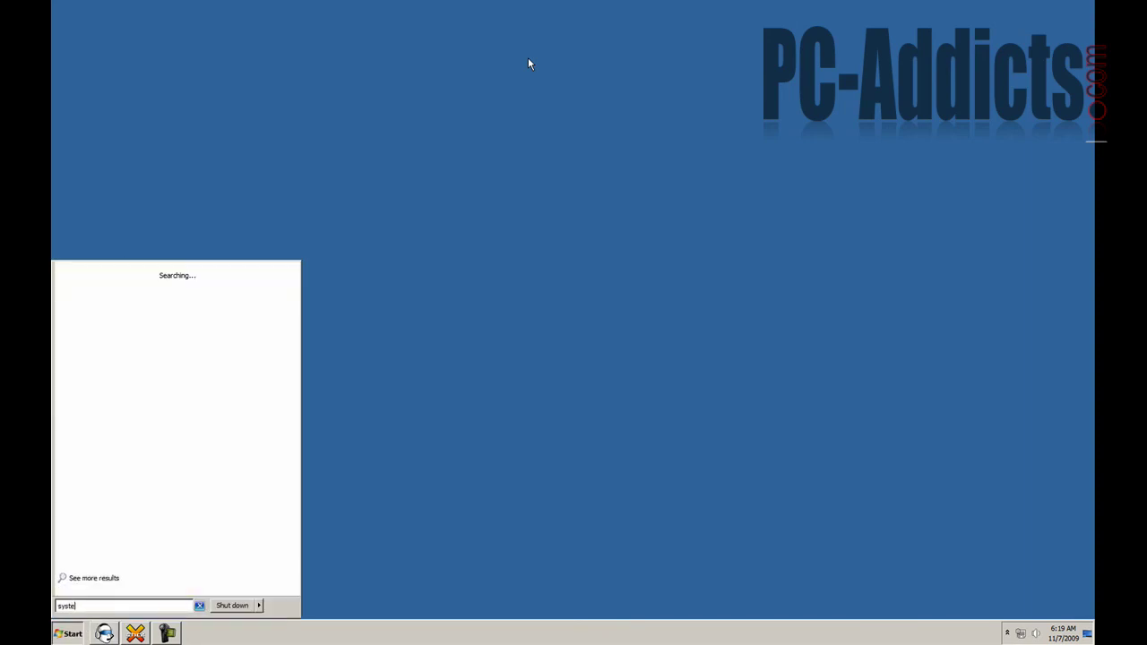
{"action": "type", "text": "m"}
{"action": "key", "text": "Return"}
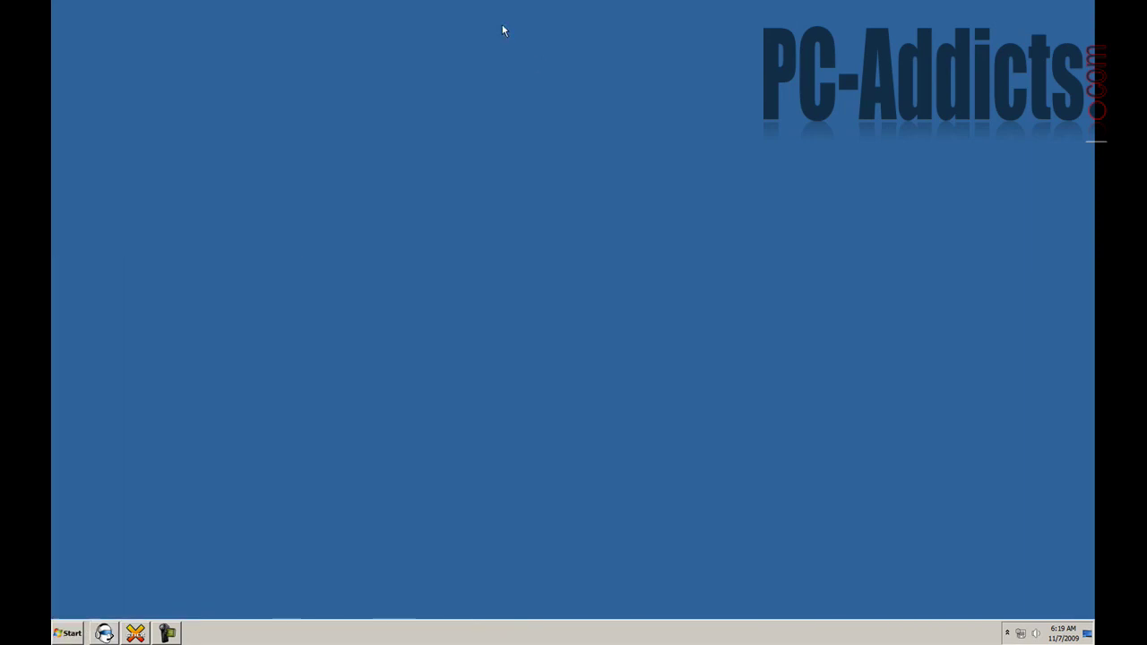
{"action": "left_click", "coordinate": [670, 445]}
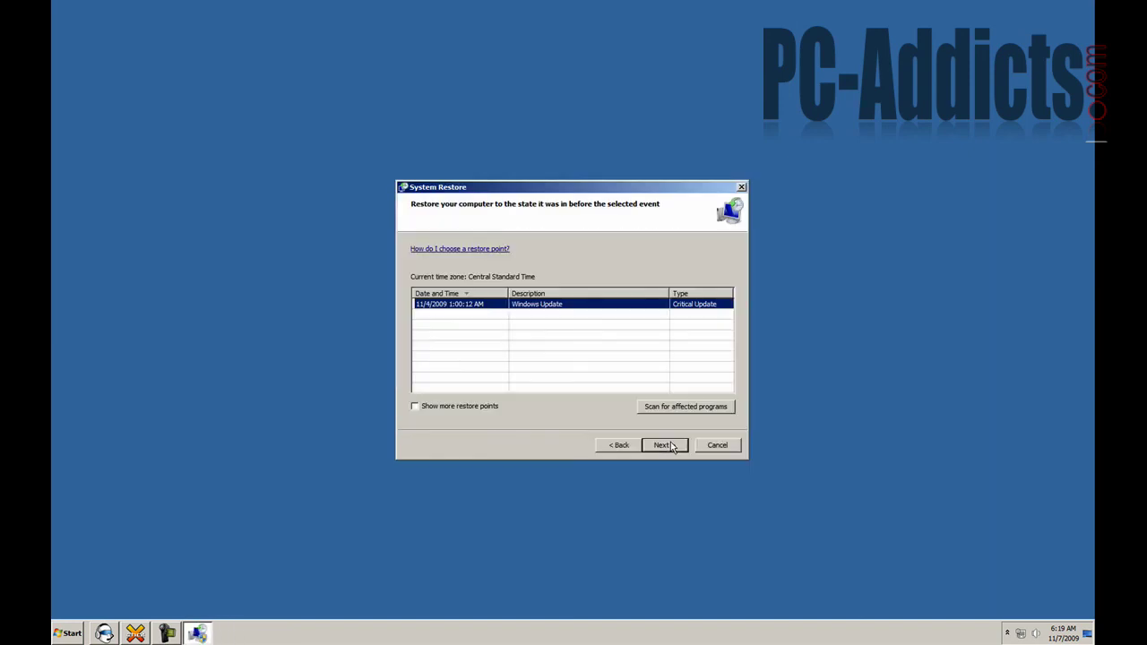